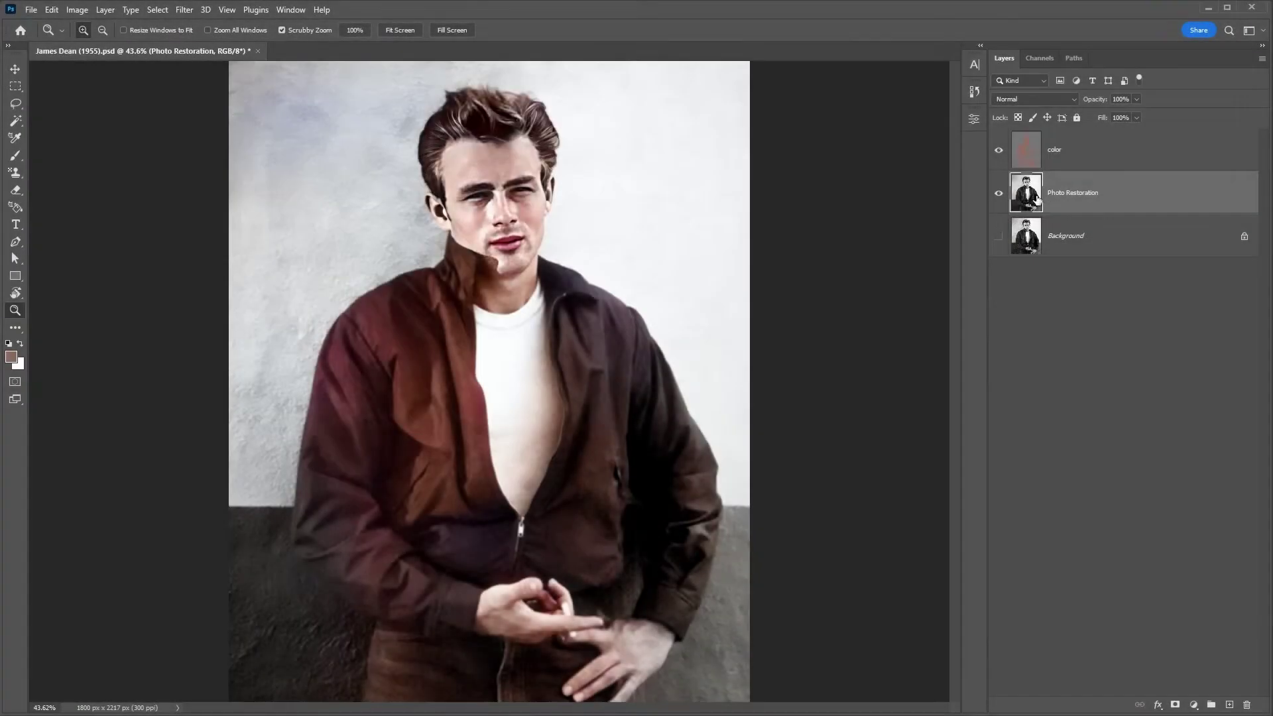
Duplicate Photo Restoration, mask the copy to the selected subject, and name it red
key("ctrl+j")
left_click(158, 9)
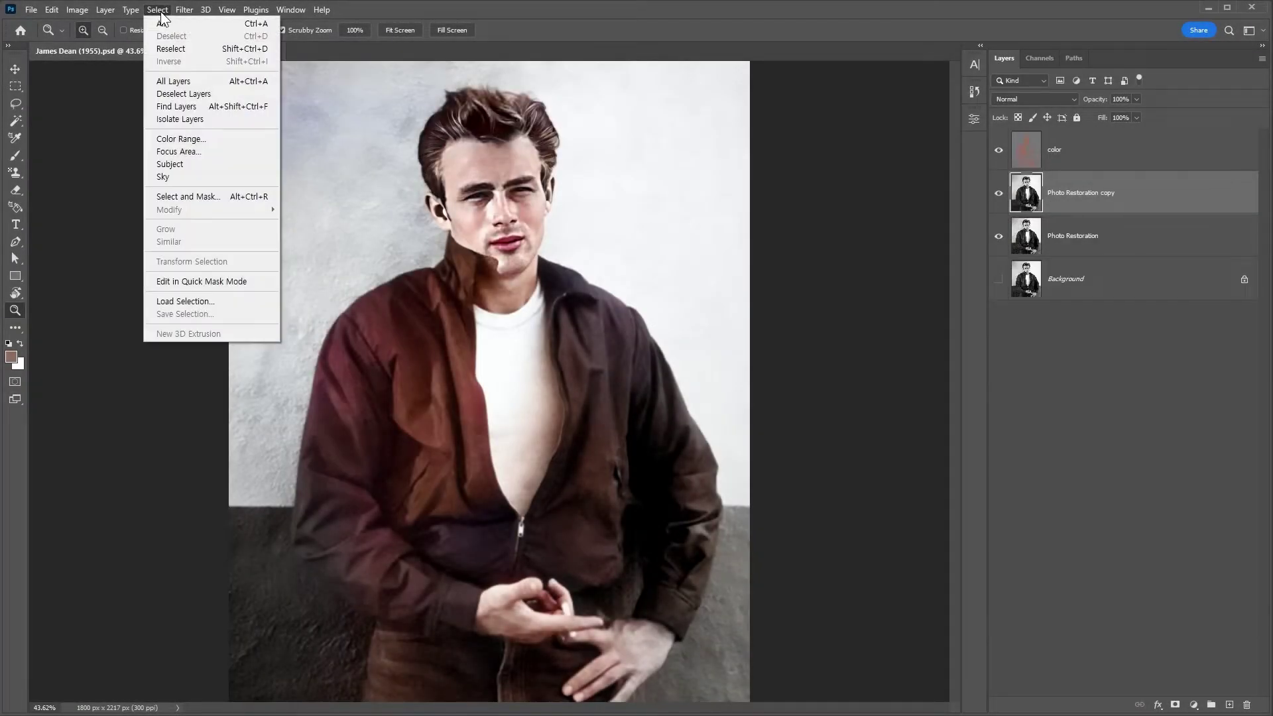
left_click(175, 165)
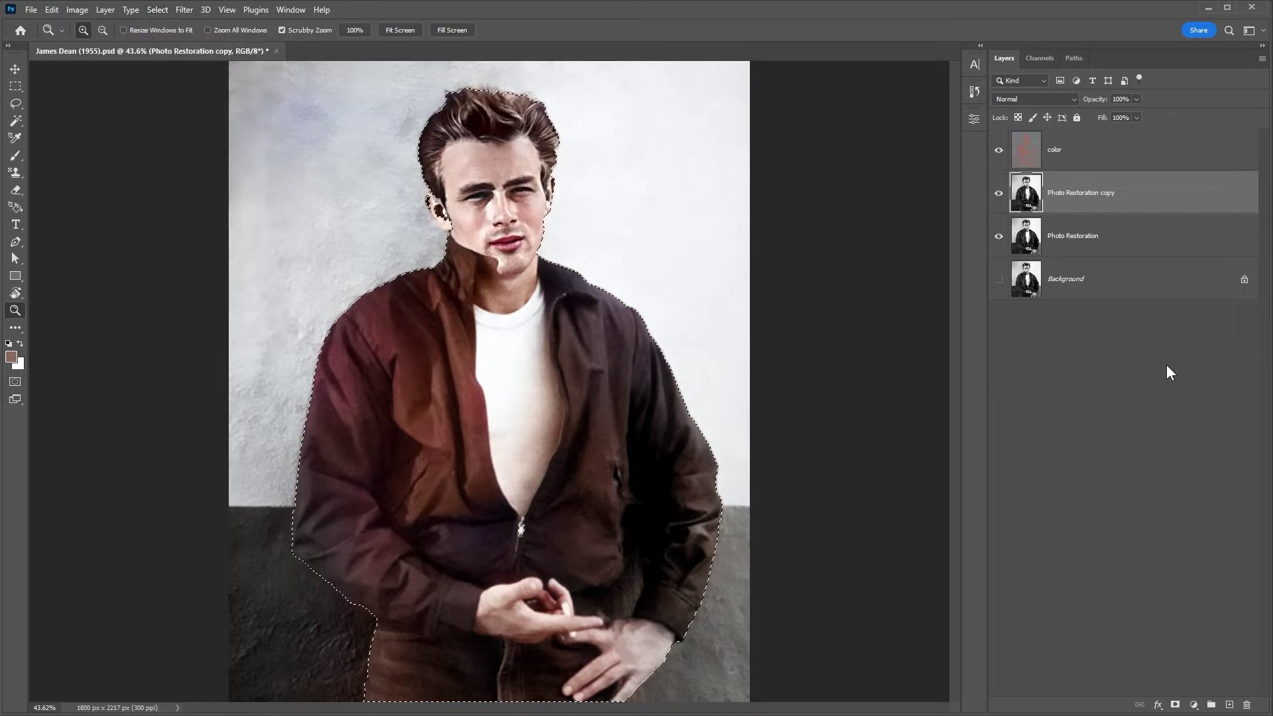
left_click(1175, 705)
double_click(1109, 194)
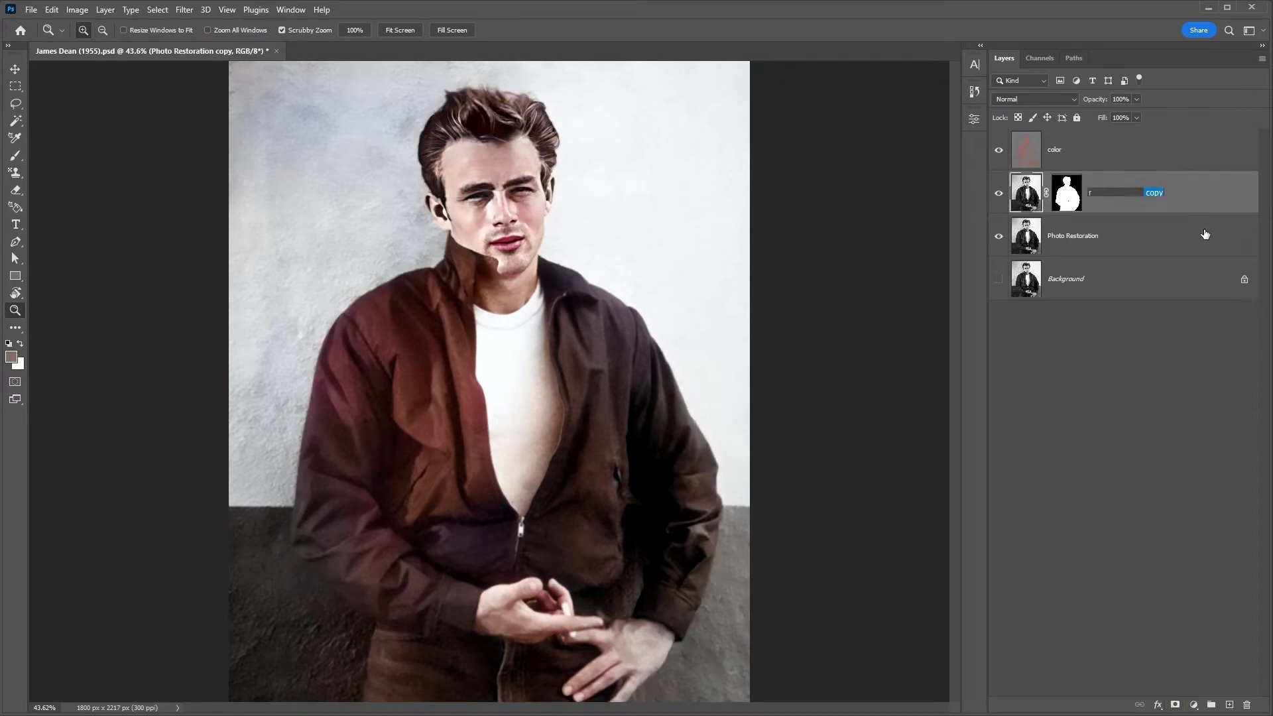
type("ed")
key("Return")
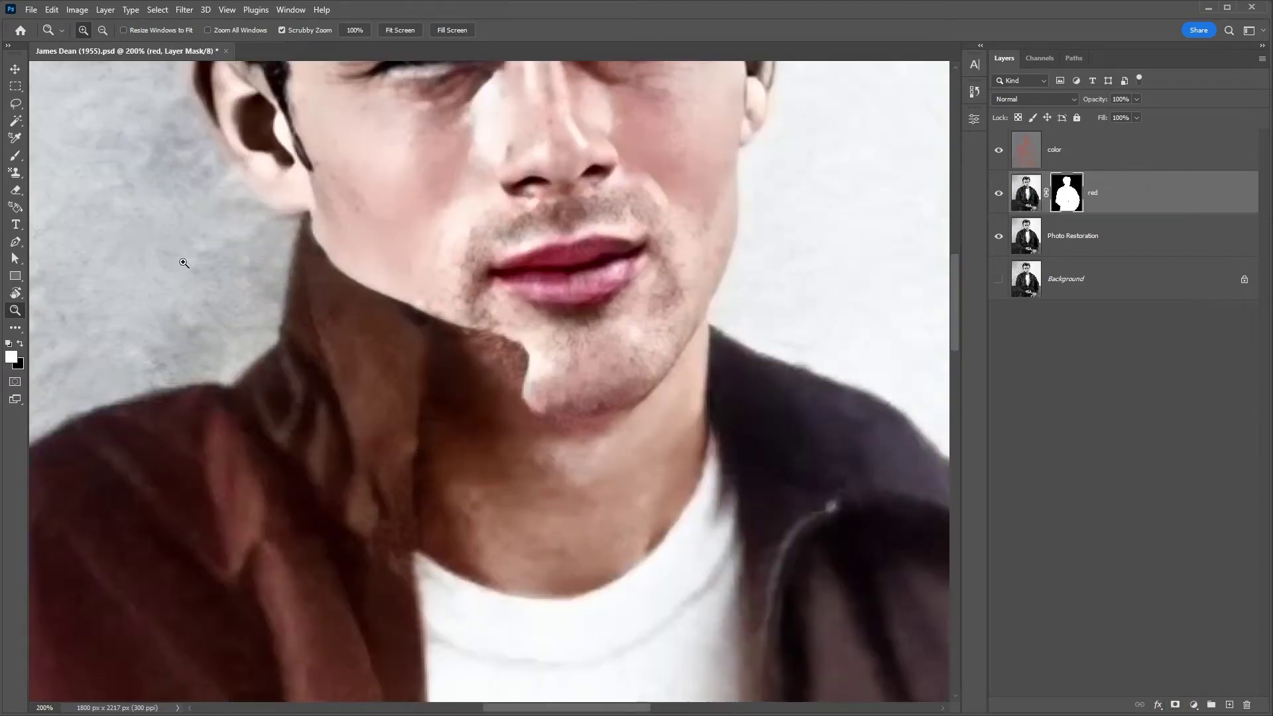
Pen-trace a closed path around the neck and T-shirt from the jaw to the zipper
key("p")
left_click(312, 240)
left_click(353, 282)
left_click(432, 354)
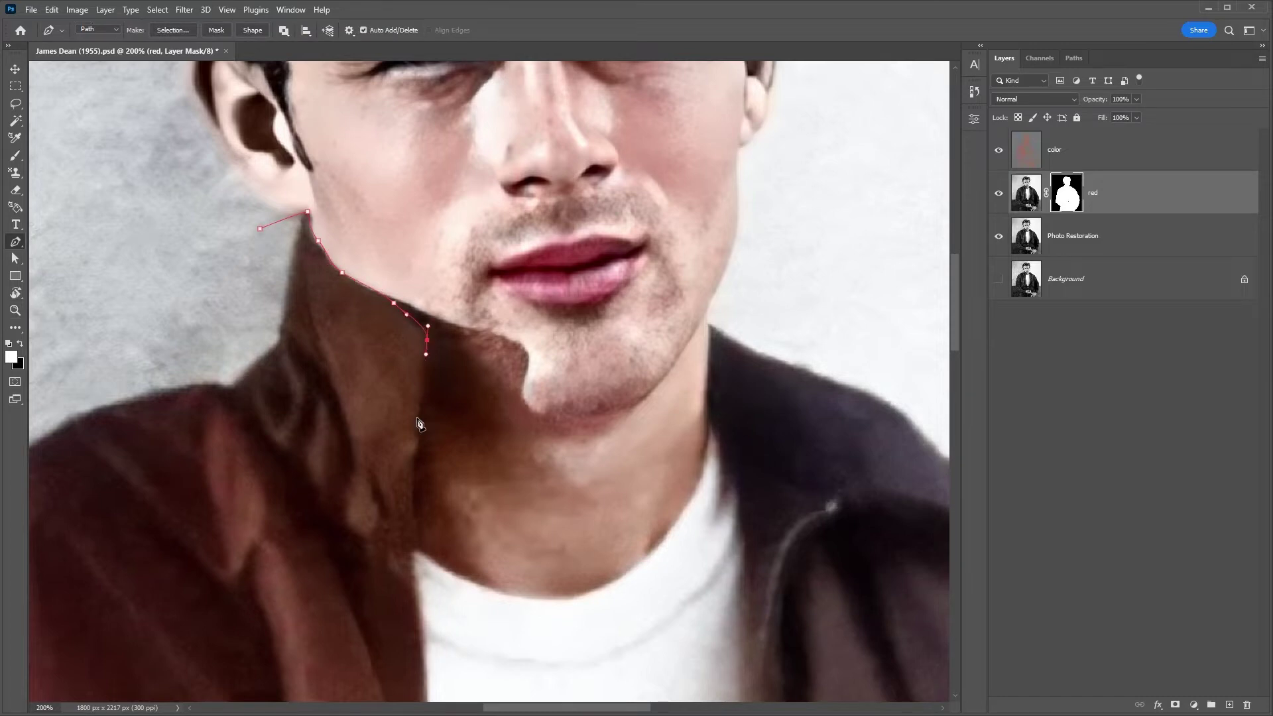
left_click(419, 557)
scroll(424, 530, "down", 5)
left_click(438, 373)
left_click(439, 512)
scroll(440, 512, "down", 3)
left_click(472, 548)
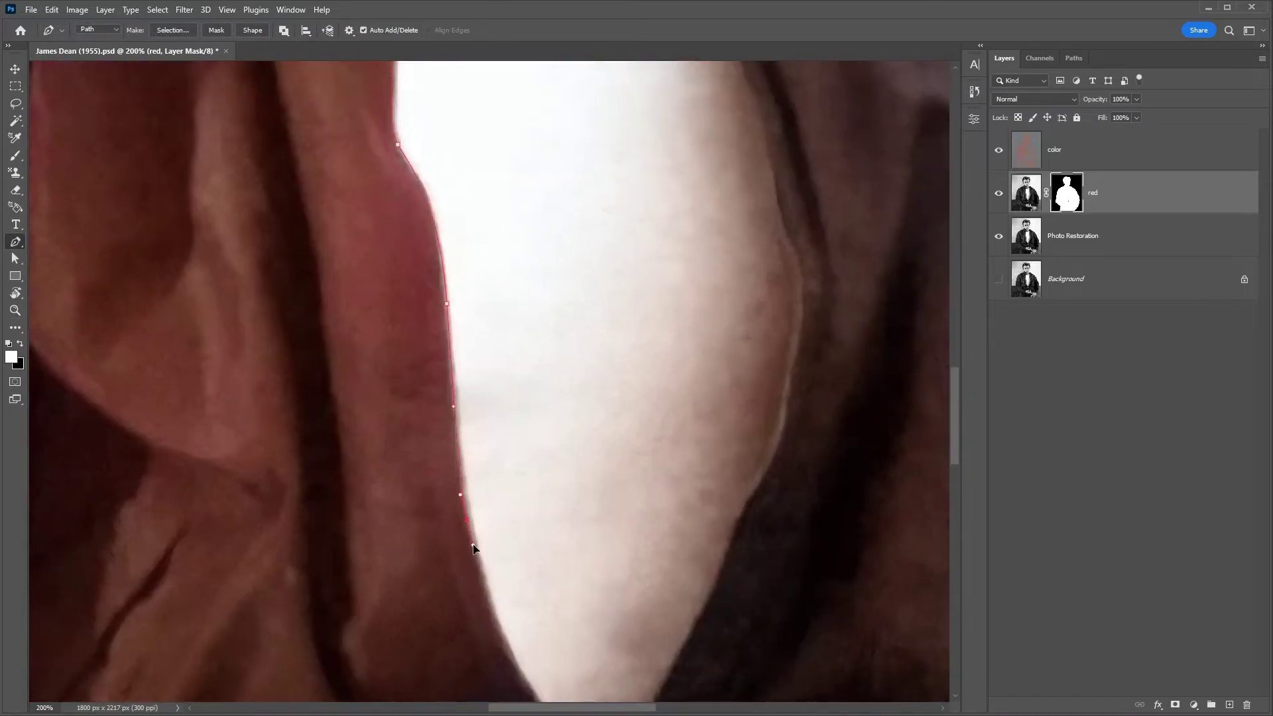
scroll(472, 549, "down", 3)
left_click(507, 496)
left_click(575, 588)
scroll(586, 592, "down", 2)
left_click(663, 299)
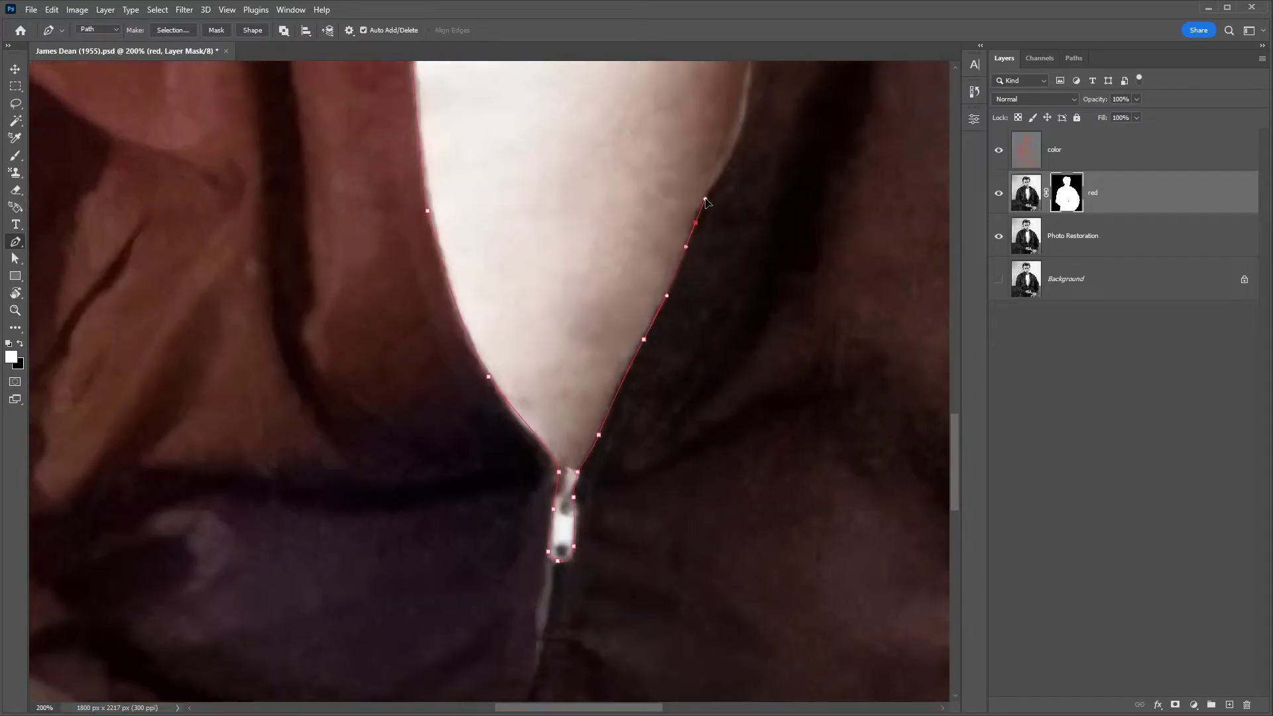
scroll(663, 298, "up", 5)
left_click(690, 278)
scroll(690, 279, "up", 5)
left_click(648, 290)
left_click(758, 145)
key("ctrl+minus")
key("ctrl+minus")
Load the neck-and-shirt path as a selection and fill it black on the red mask
left_click(1073, 57)
key("ctrl+Return")
left_click(1003, 58)
key("Delete")
key("ctrl+d")
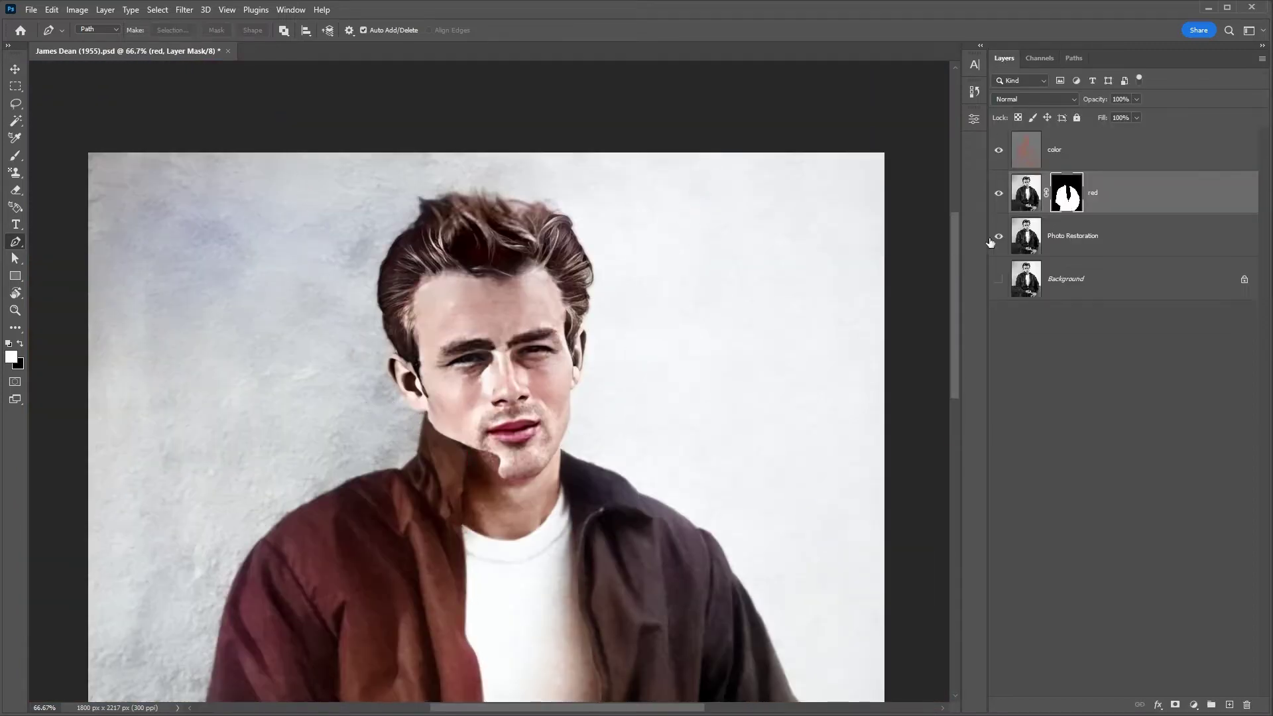
Hide the Photo Restoration and color layers and pen-trace around both hands
left_click(998, 235)
scroll(994, 167, "down", 5)
left_click(998, 150)
scroll(479, 406, "up", 3)
left_click(191, 330)
left_click(314, 216)
left_click(438, 184)
left_click(492, 237)
left_click(525, 270)
left_click(597, 278)
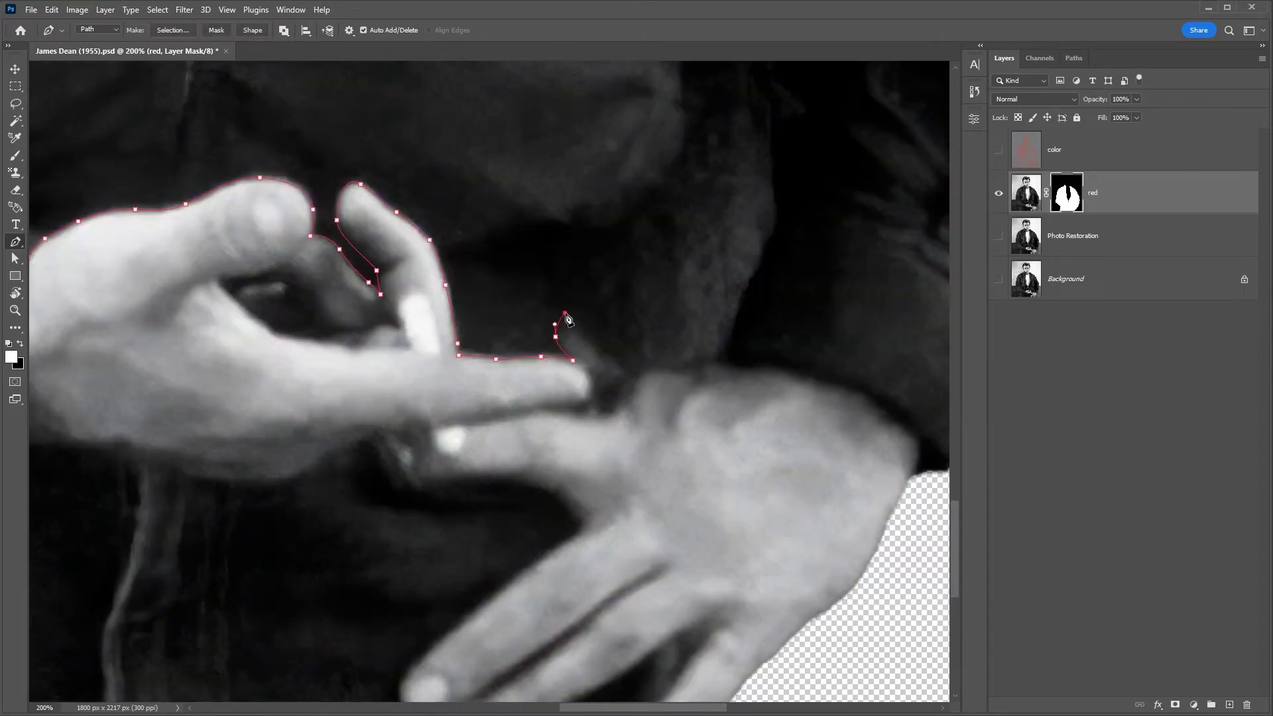
left_click(662, 365)
left_click(799, 544)
left_click(609, 542)
left_click(668, 442)
left_click(397, 464)
left_click(480, 526)
Turn the hand outline into a selection and mask the hands out of red
scroll(464, 398, "up", 3)
left_click(398, 397)
key("ctrl+Return")
Show Photo Restoration again and trace the jacket gap above the wrist
left_click(998, 236)
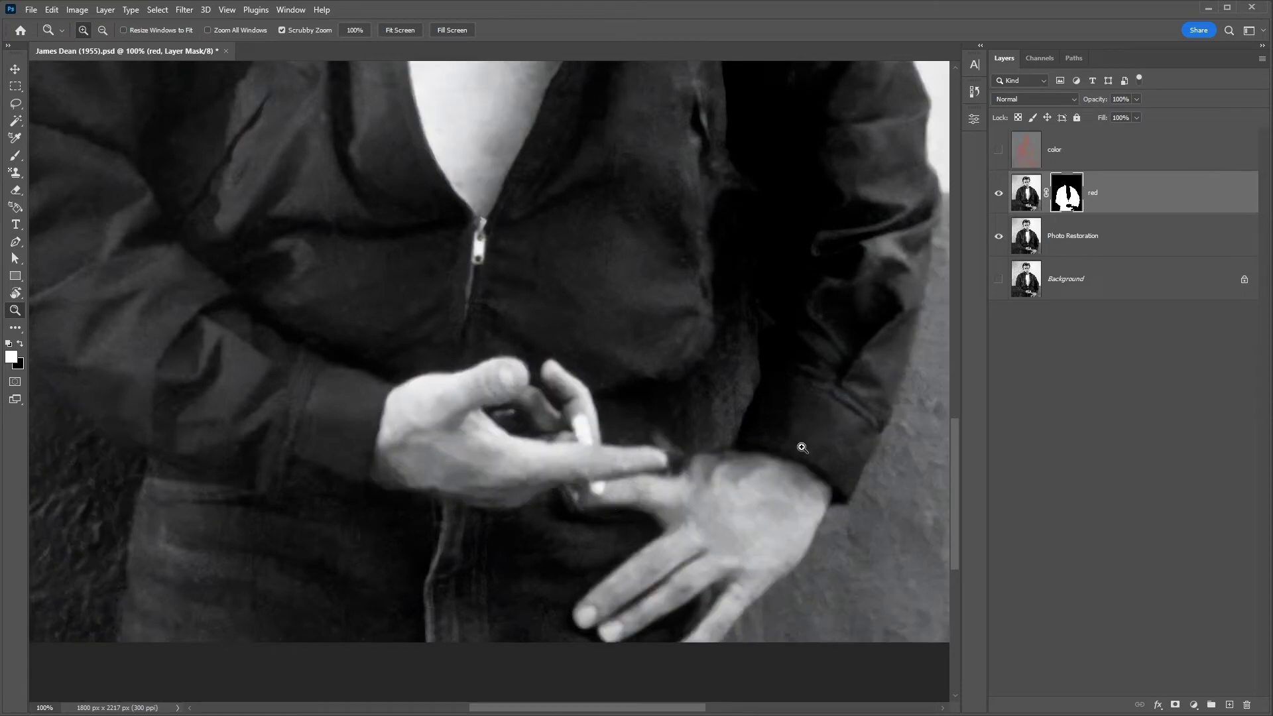
left_click(1073, 235)
left_click(539, 525)
left_click(574, 361)
left_click(555, 250)
left_click(544, 233)
left_click(534, 374)
Load the jacket-gap path as a selection and fill it into the red mask
left_click(539, 525)
left_click(1073, 59)
key("ctrl+Return")
left_click(1003, 58)
left_click(1066, 199)
key("alt+BackSpace")
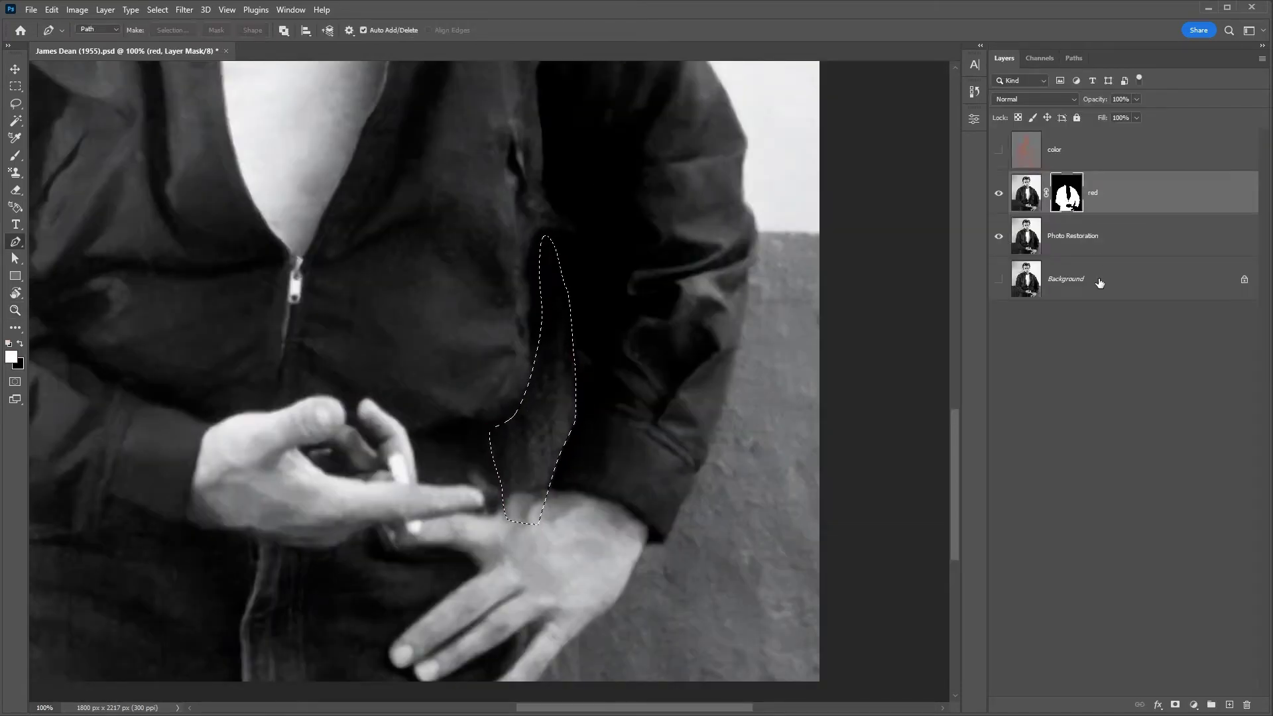
key("ctrl+d")
key("ctrl+0")
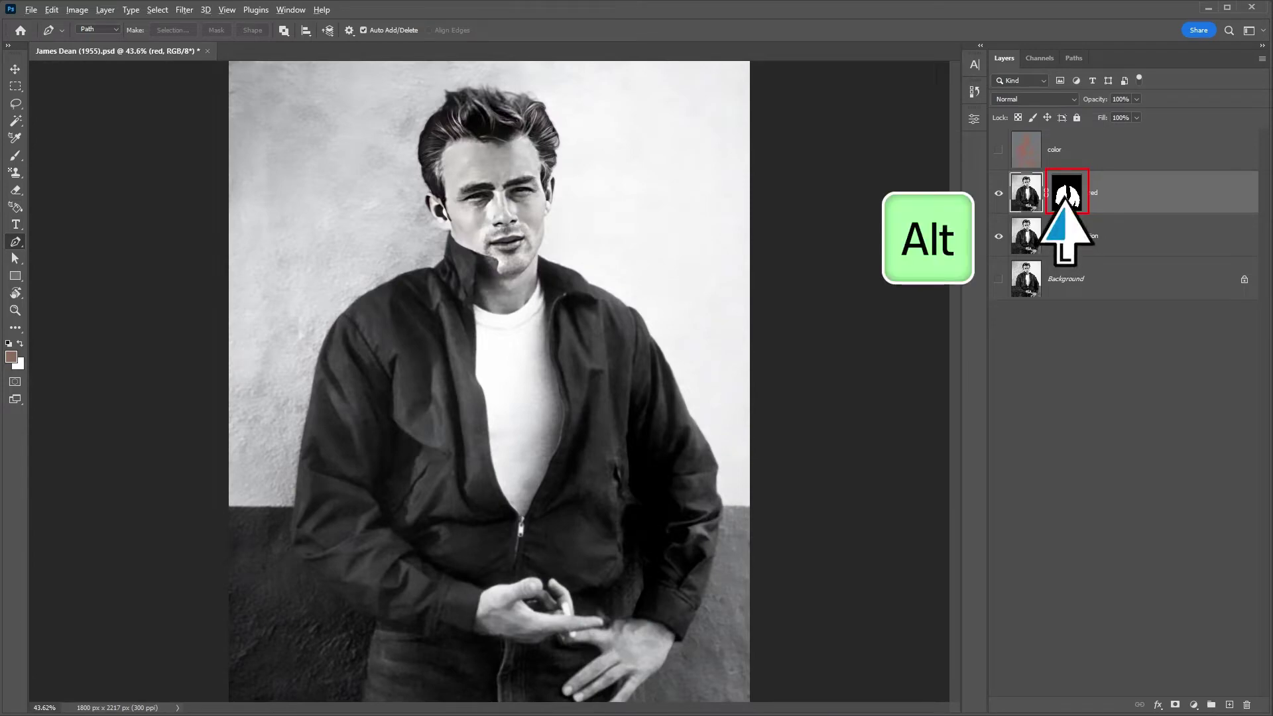
Check the red mask, then duplicate red and name the copy blue
left_click(1066, 199, "alt")
left_click(1154, 202)
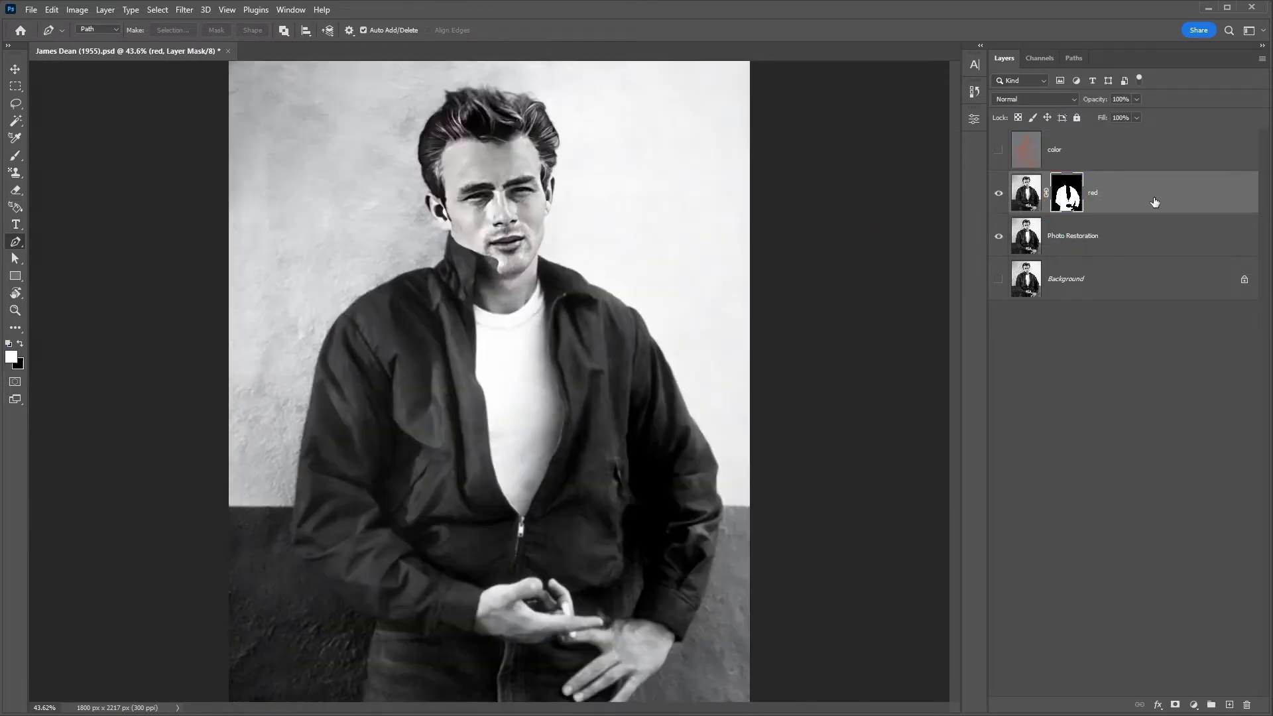
key("ctrl+j")
left_click(1154, 249)
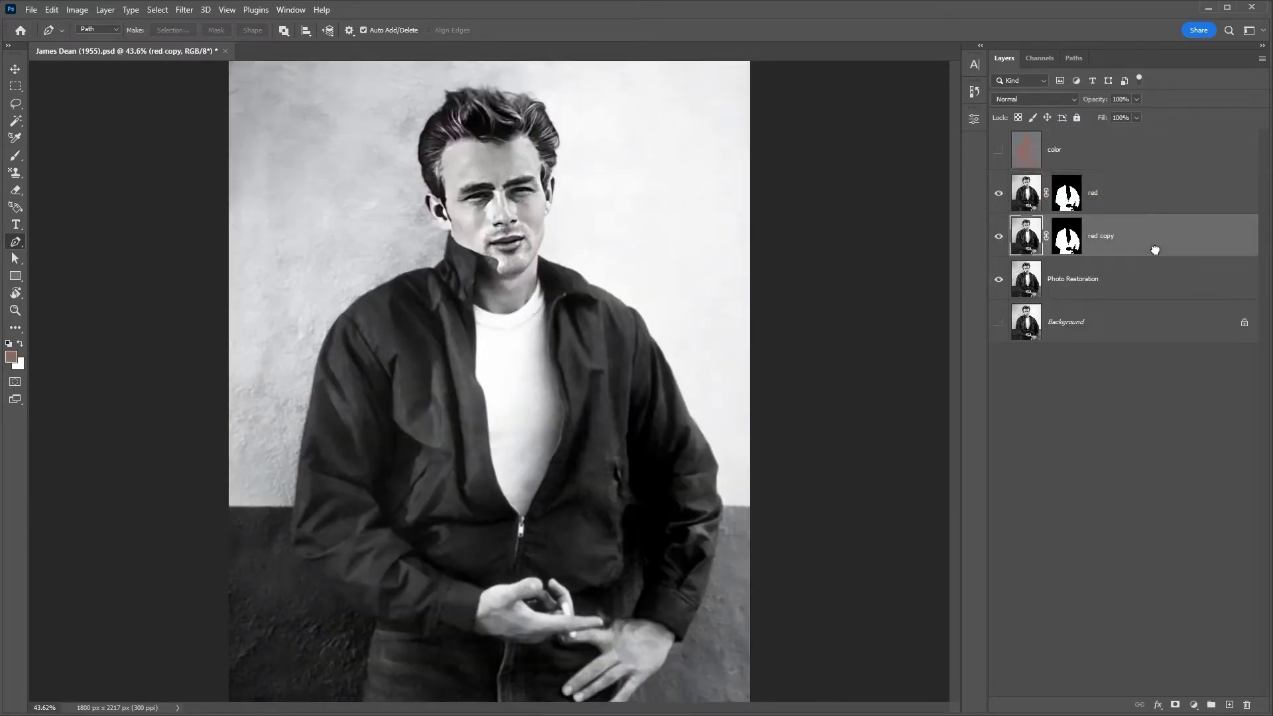
double_click(1105, 237)
type("blue")
key("Return")
Invert the waistline selection and fill black on blue's mask, keeping only the jeans
left_click(998, 236)
left_click(1154, 192)
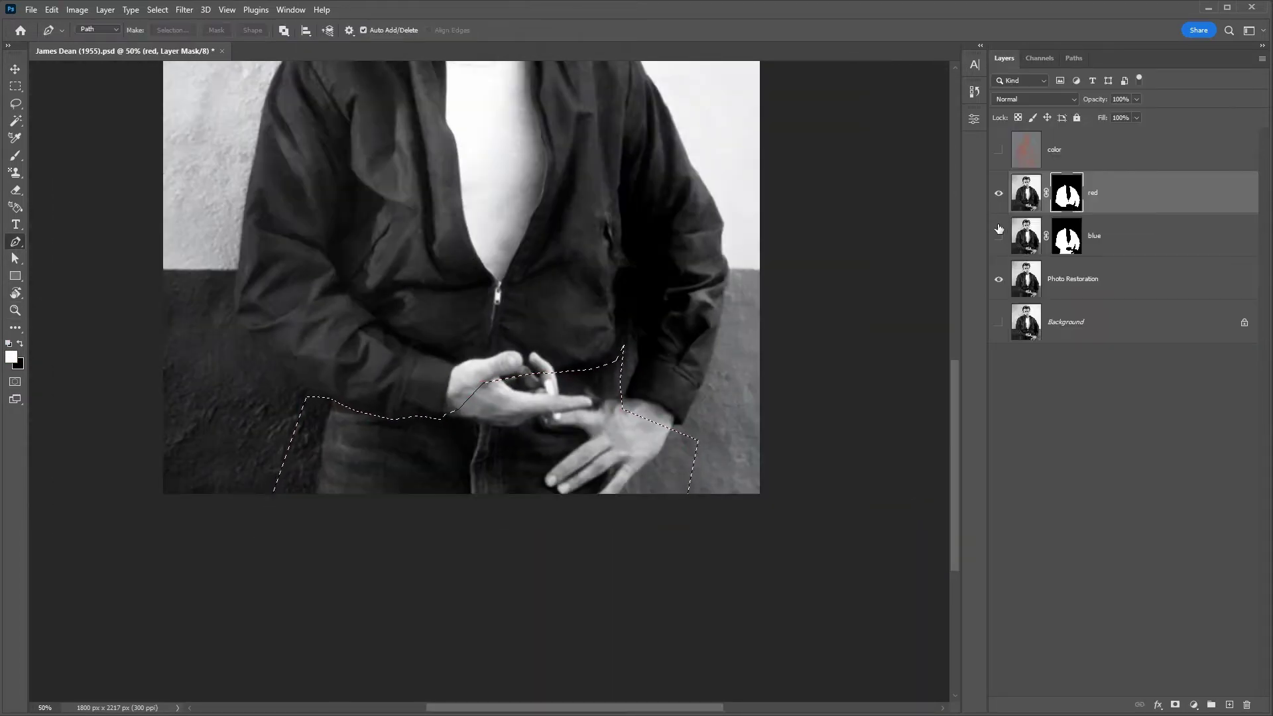
left_click(999, 236)
left_click(998, 192)
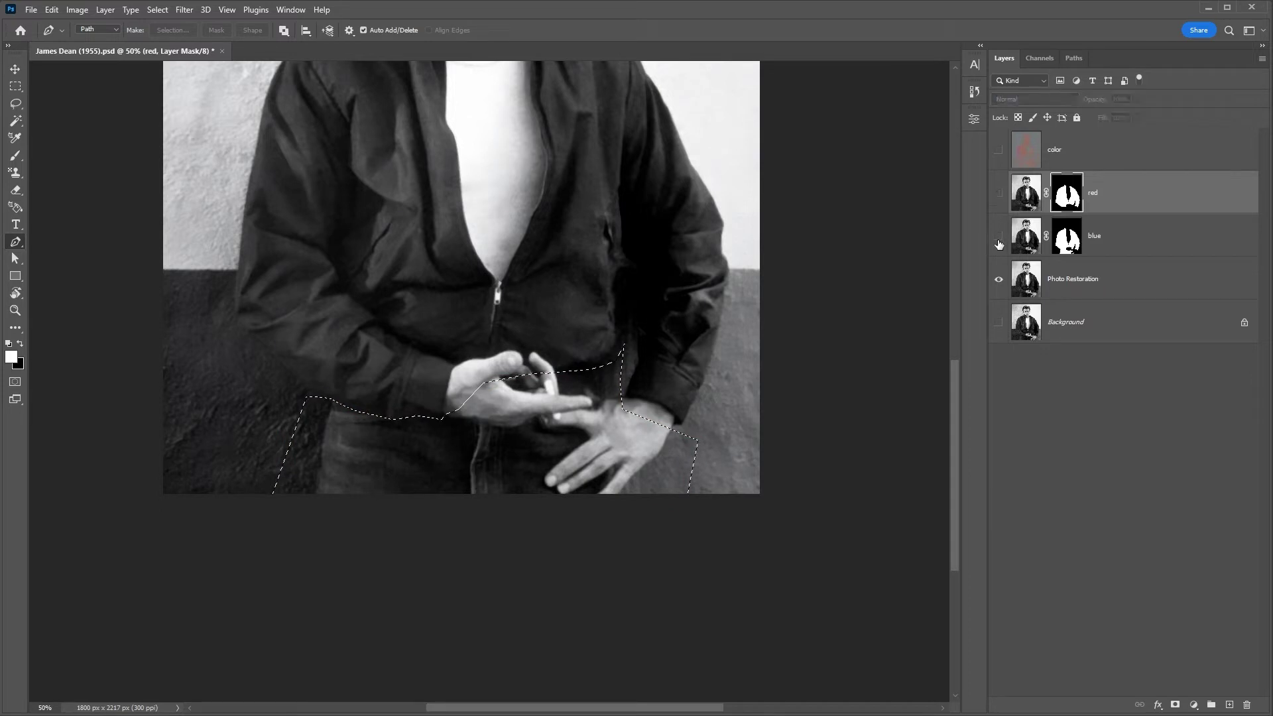
left_click(1073, 251)
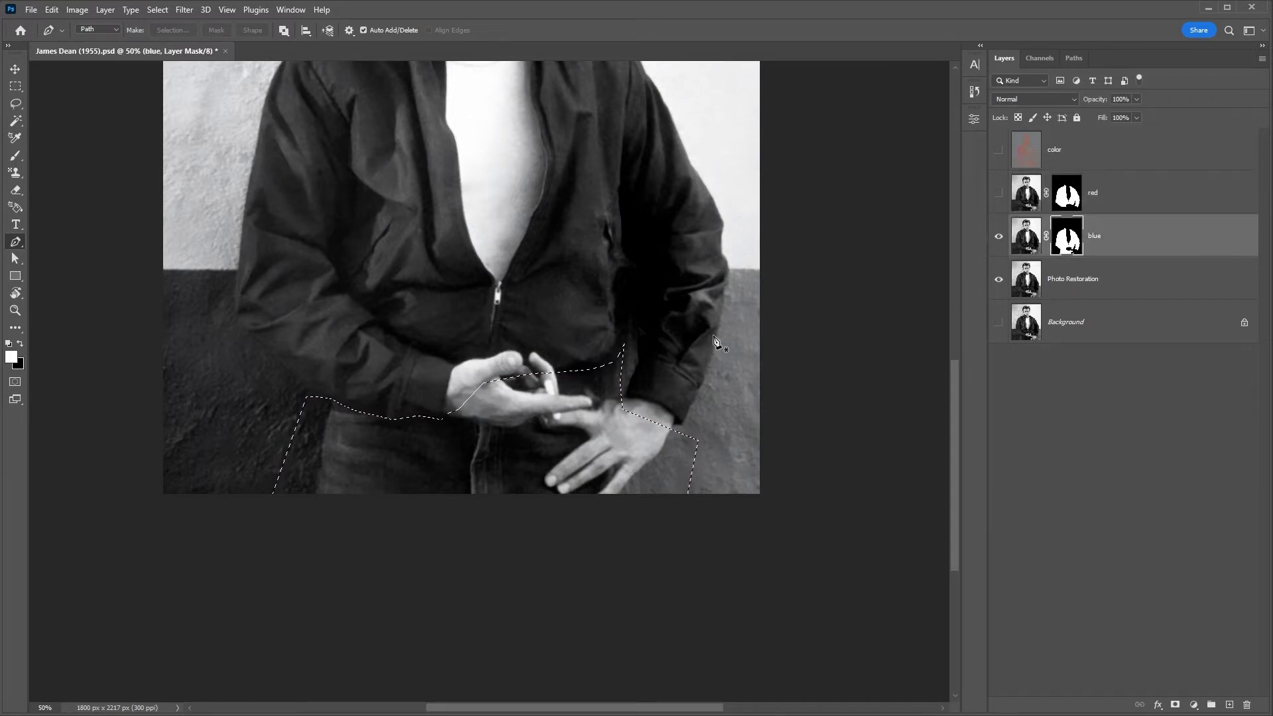
key("ctrl+shift+i")
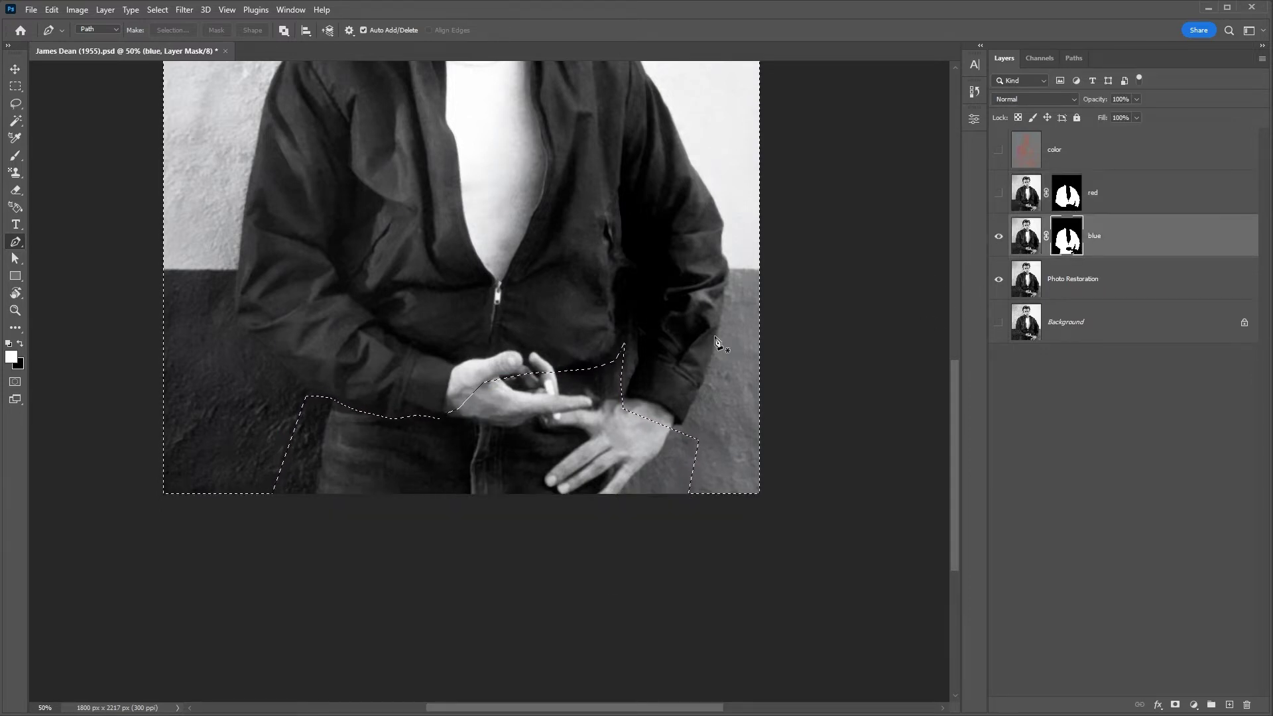
key("ctrl+BackSpace")
key("ctrl+d")
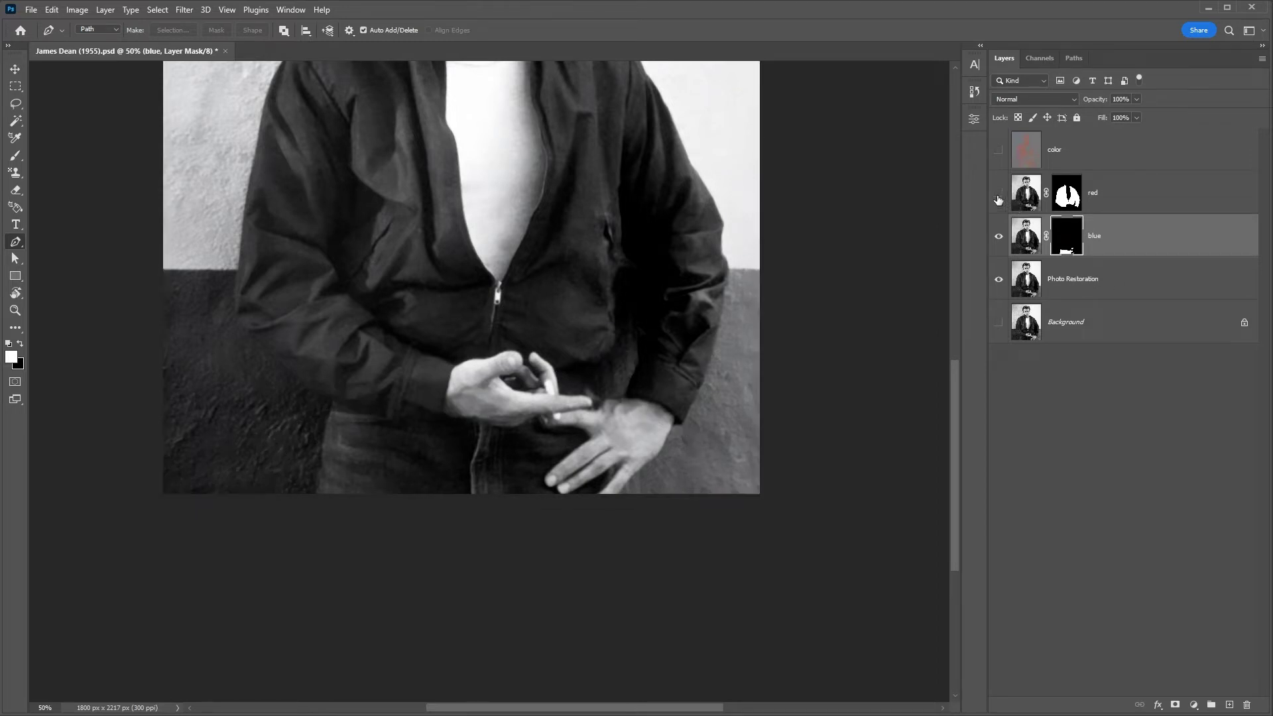
Toggle the red and blue layers and view each mask alone to verify them
left_click(999, 229)
left_click(999, 193)
left_click(1067, 197, "alt")
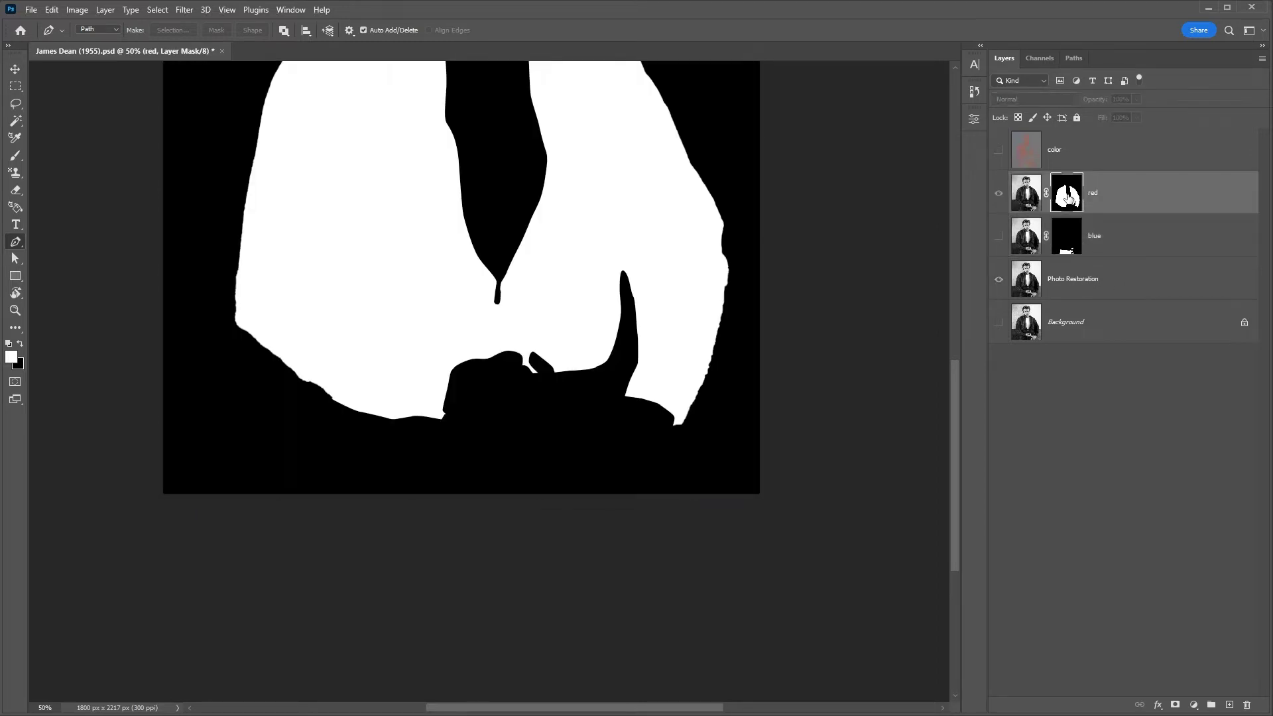
left_click(1066, 202, "alt")
left_click(998, 193)
left_click(998, 236)
left_click(1065, 246)
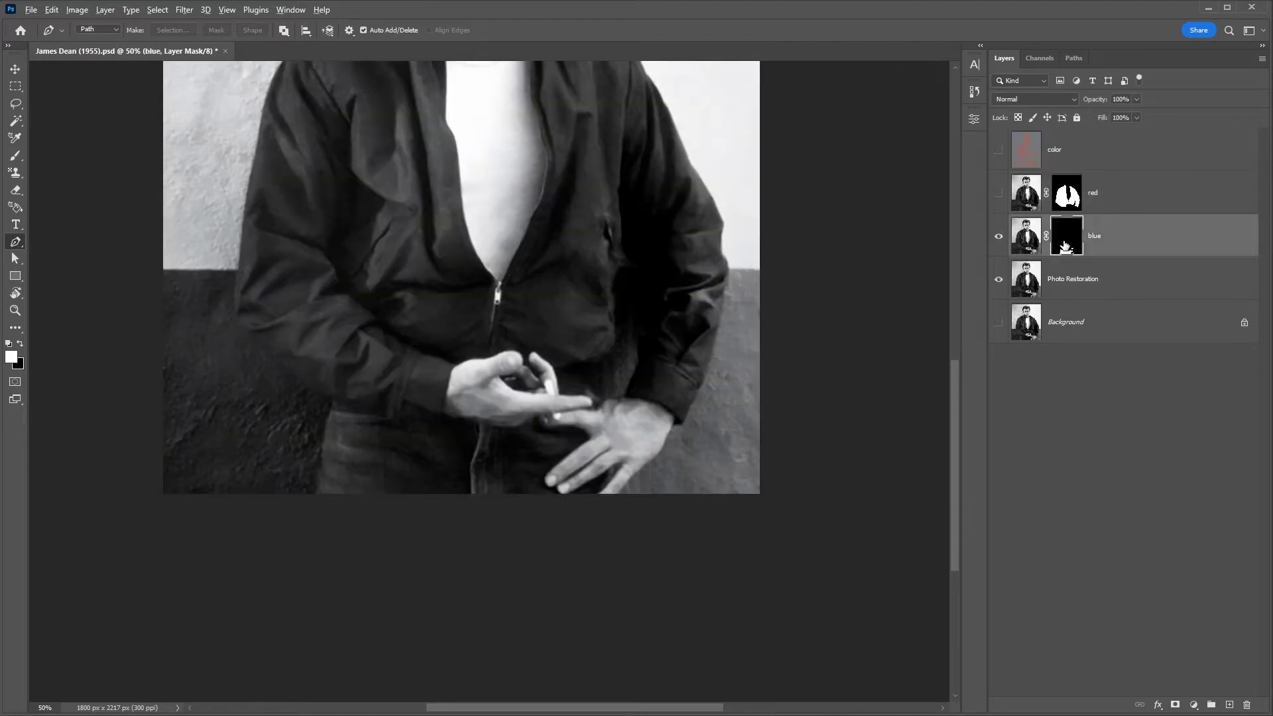
left_click(1065, 247, "alt")
left_click(998, 236)
left_click(999, 193)
left_click(998, 149)
left_click(1066, 193)
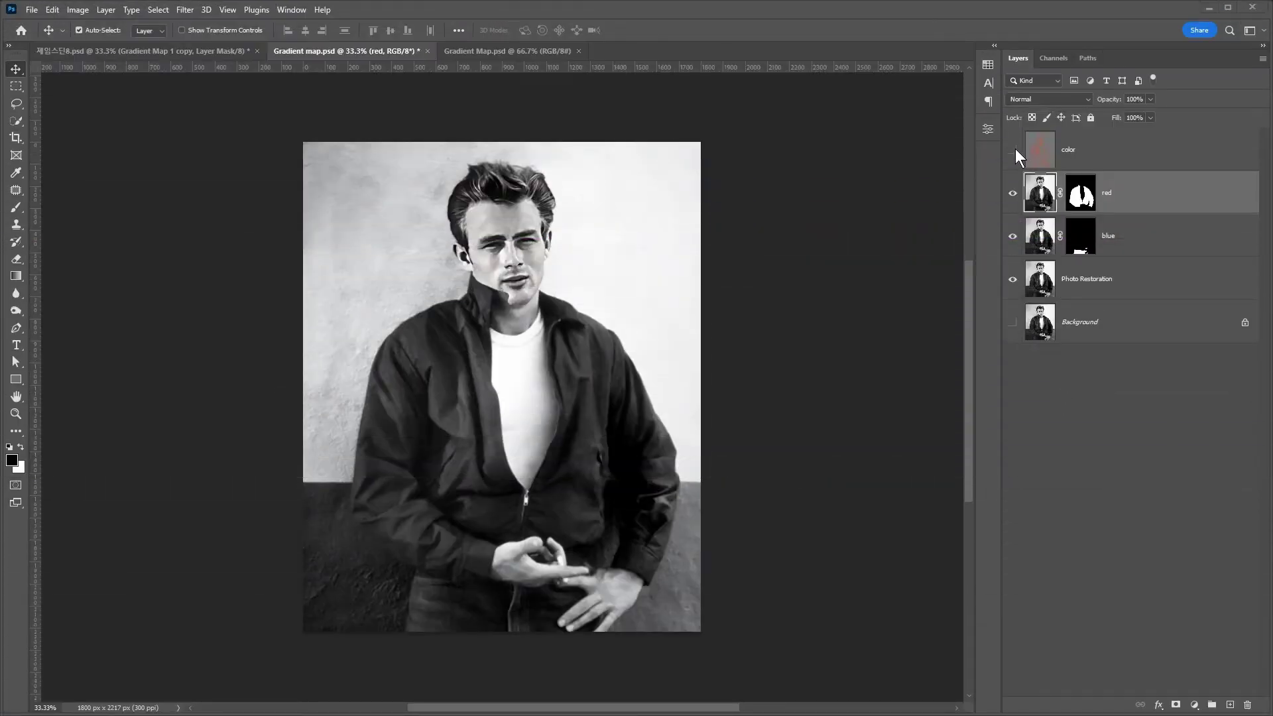
Show the color layer and drag it below red and blue, above Photo Restoration
left_click(1012, 151)
mouse_move(1101, 156)
left_mouse_down()
mouse_move(1131, 214)
mouse_move(1082, 264)
left_mouse_up()
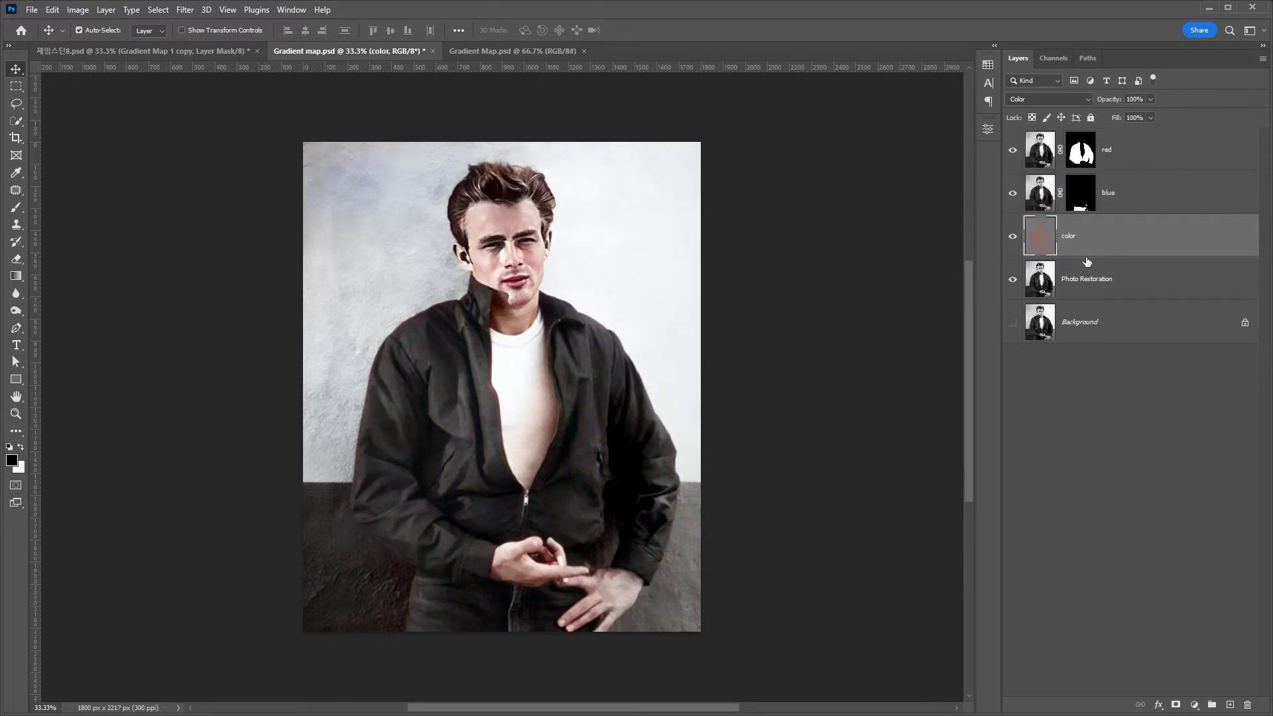
Add a Gradient Map adjustment above red and Alt-click to clip it to red
left_click(1139, 148)
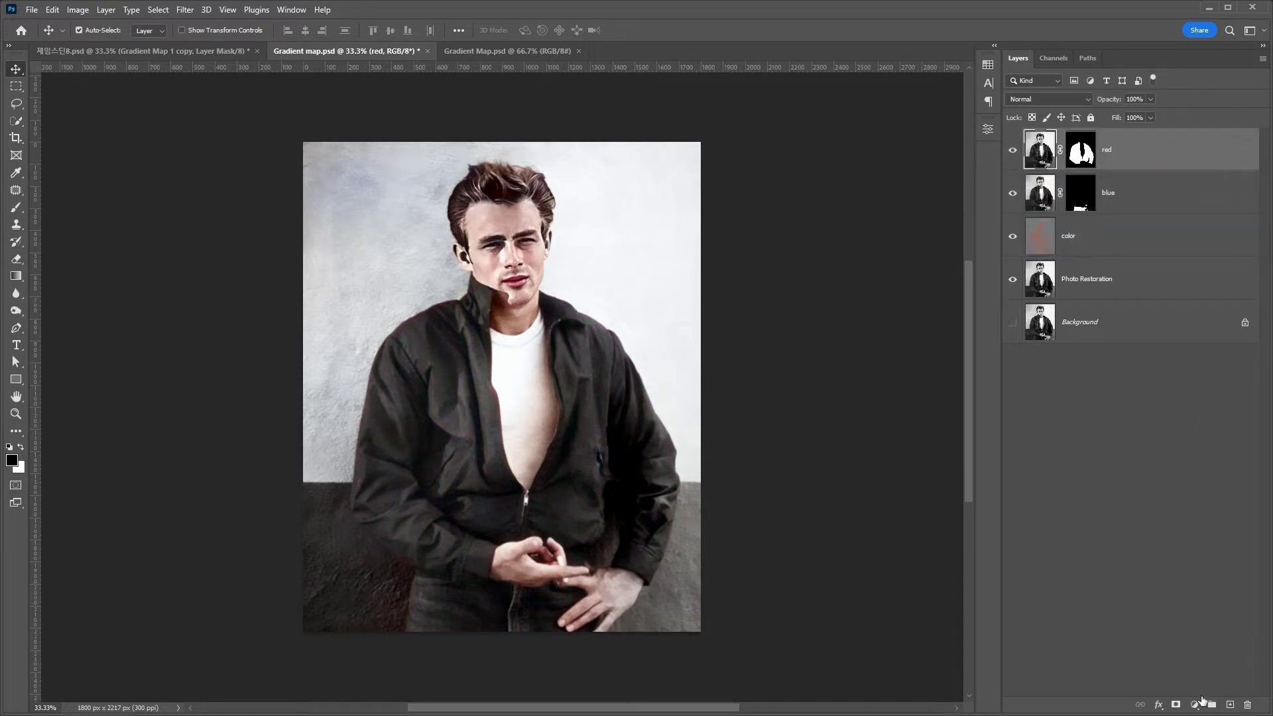
left_click(1195, 704)
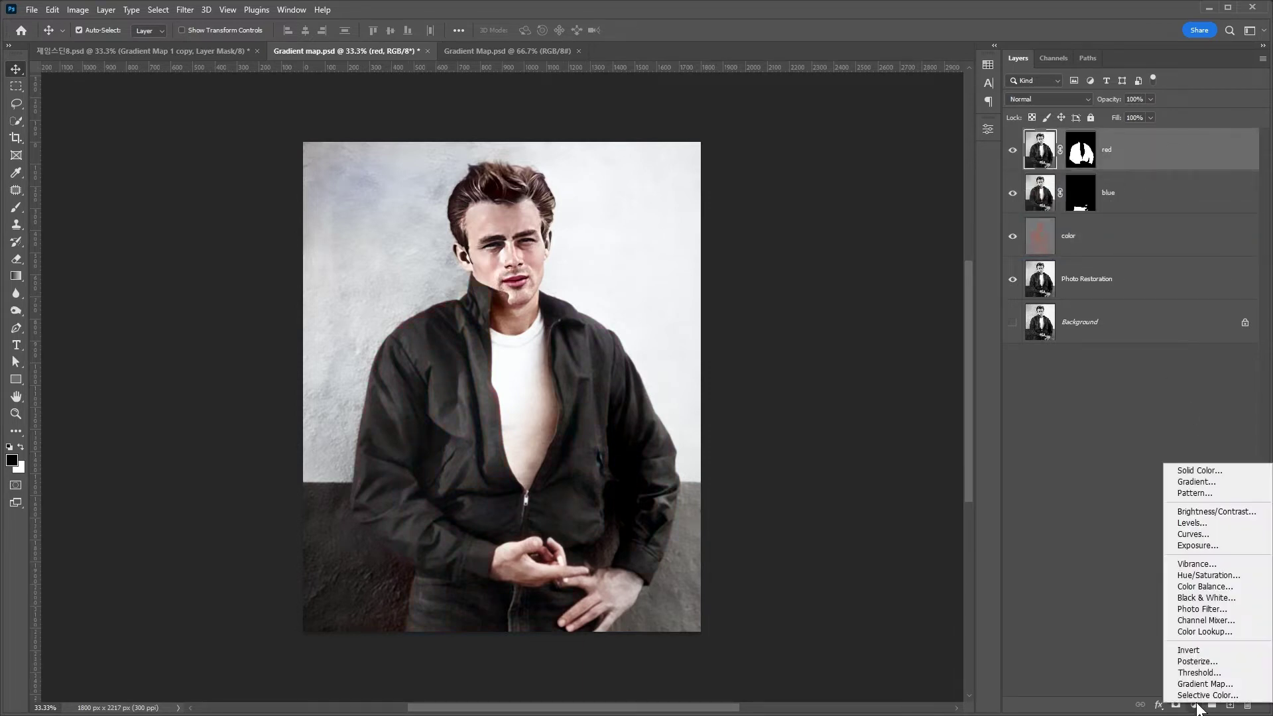
left_click(1239, 685)
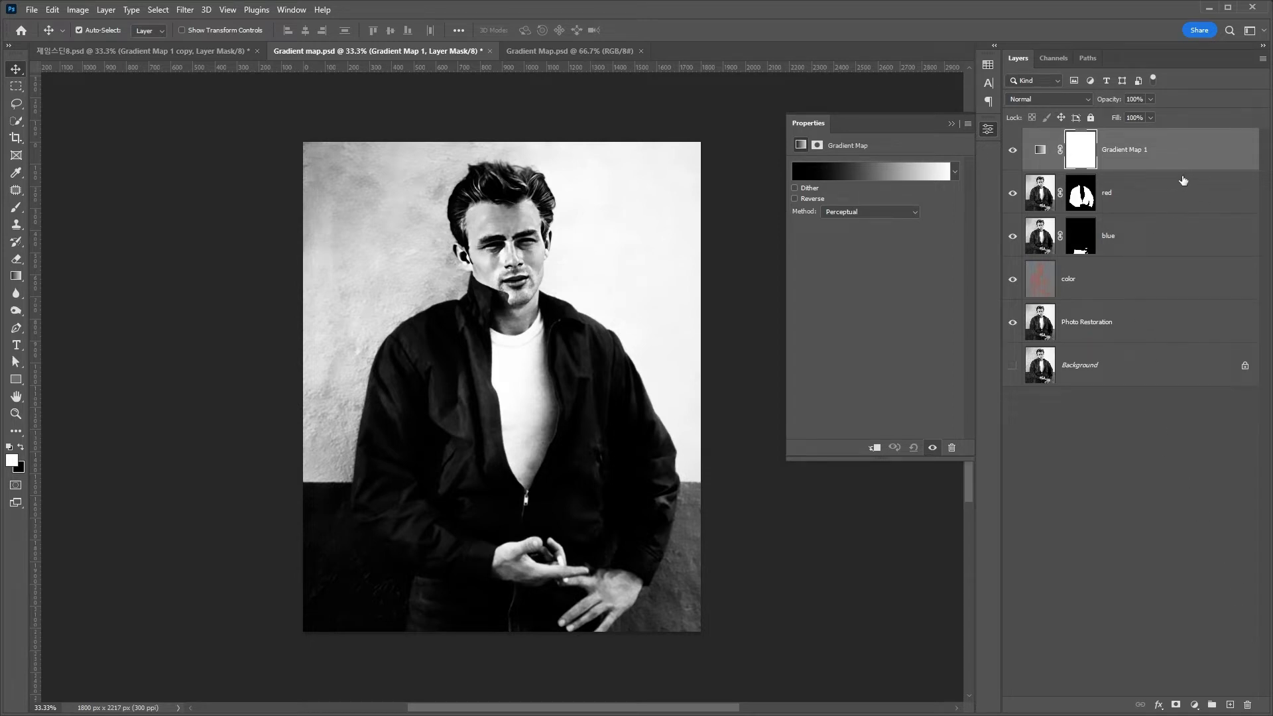
key("alt")
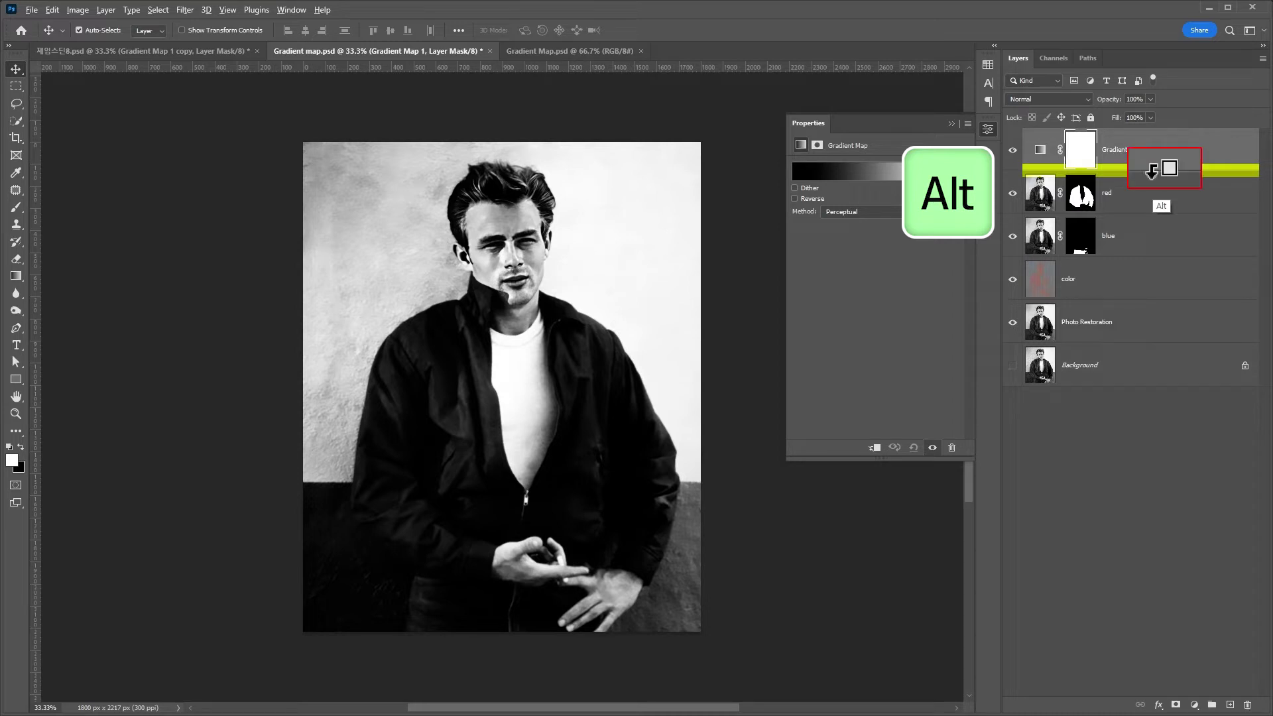
left_click(1151, 171, "alt")
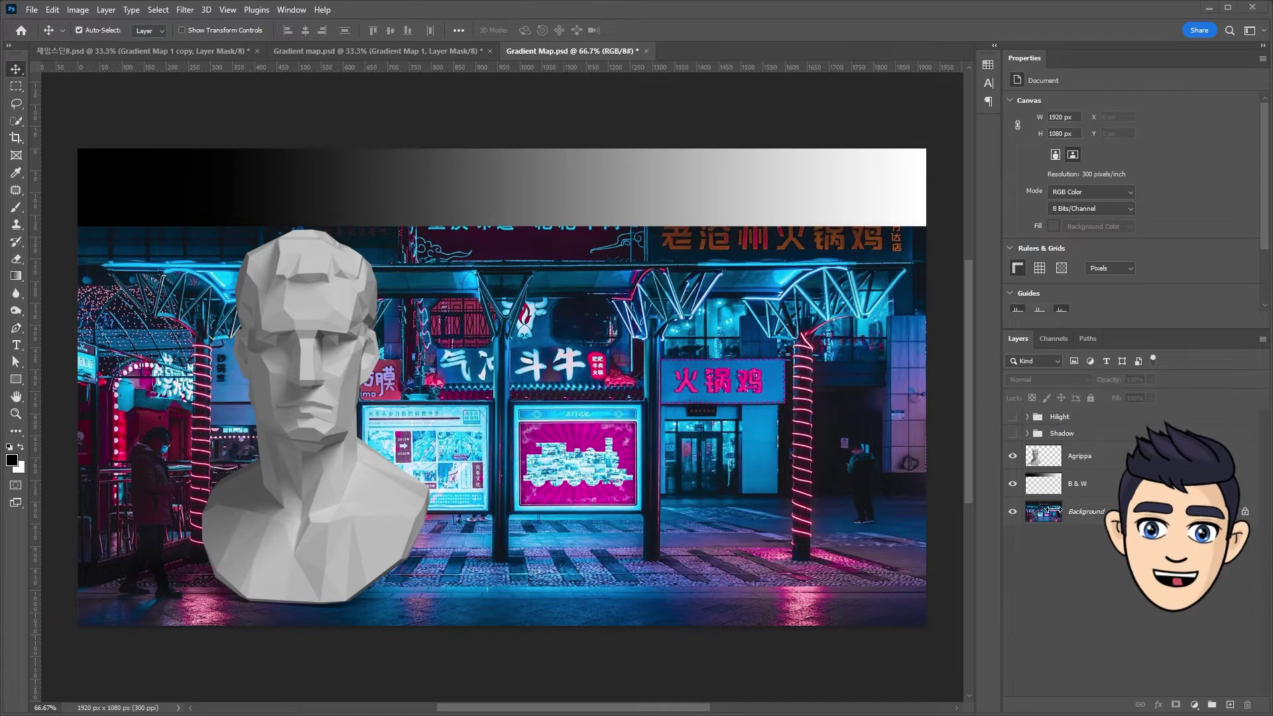
Add a Gradient Map above Agrippa and open its black-to-white gradient in the Gradient Editor
left_click(1085, 457)
left_click(1012, 484)
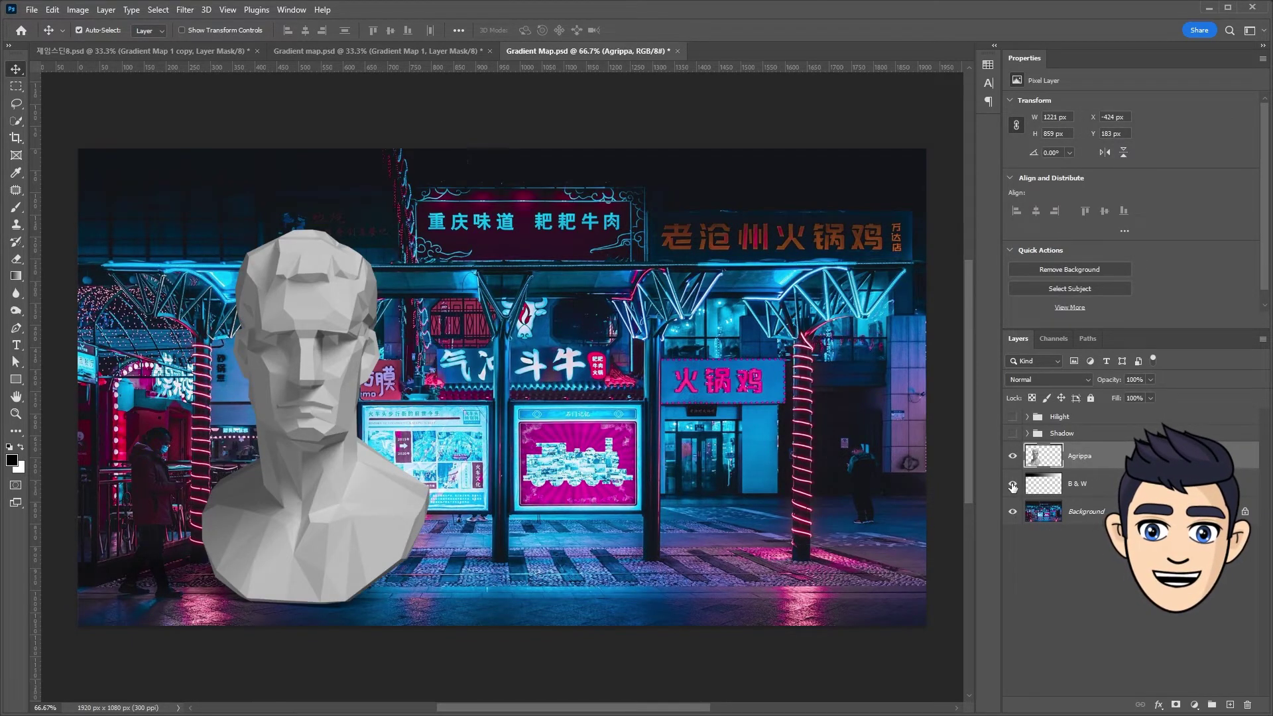
left_click(1012, 485)
left_click(1012, 512)
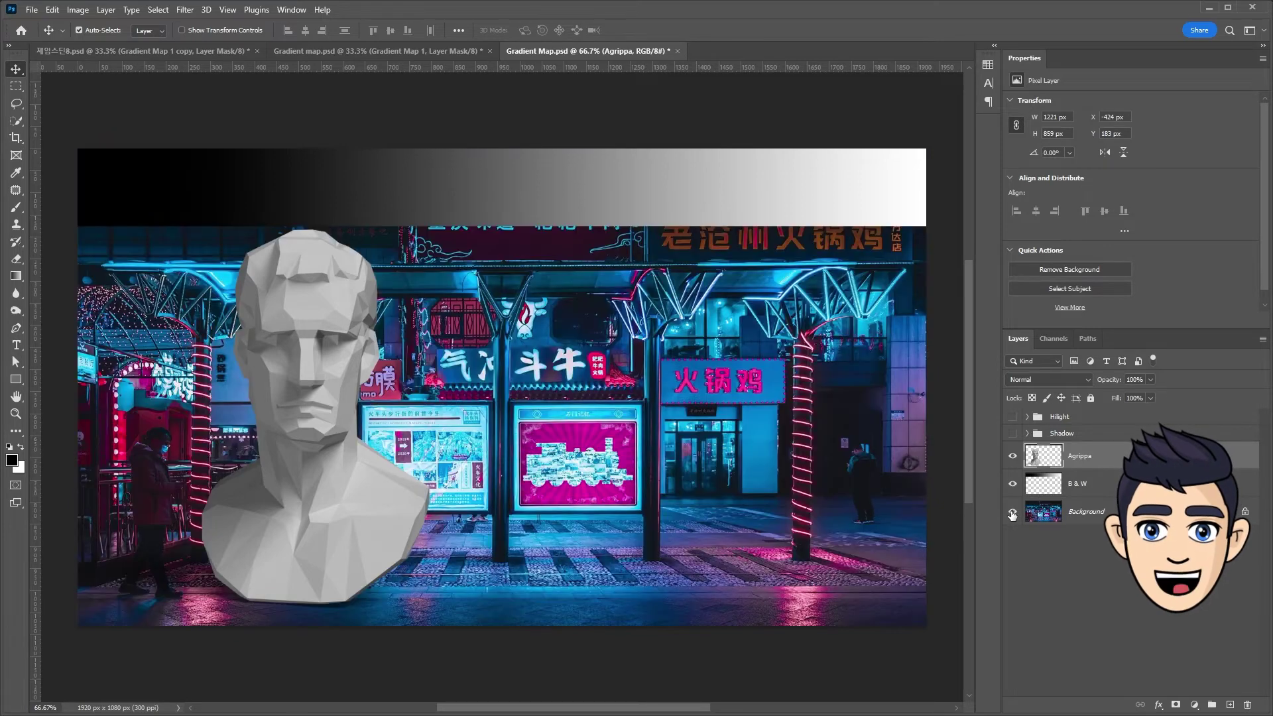
left_click(1195, 705)
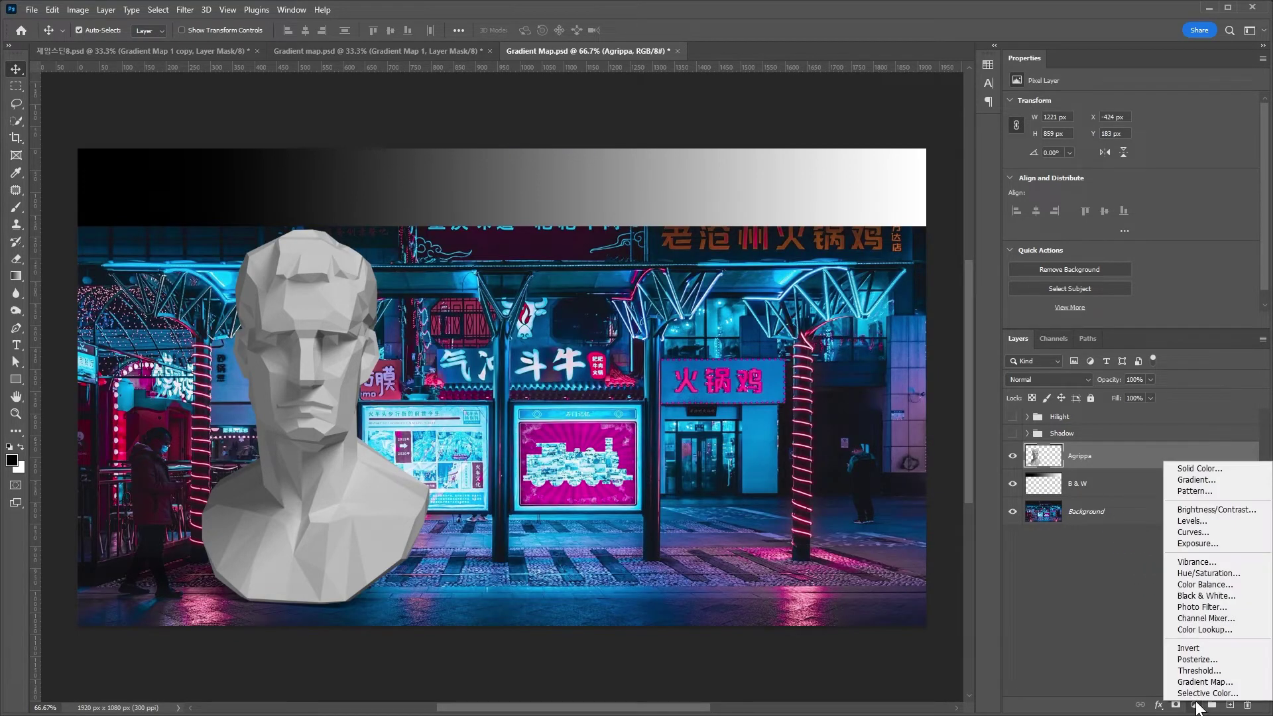
left_click(1212, 683)
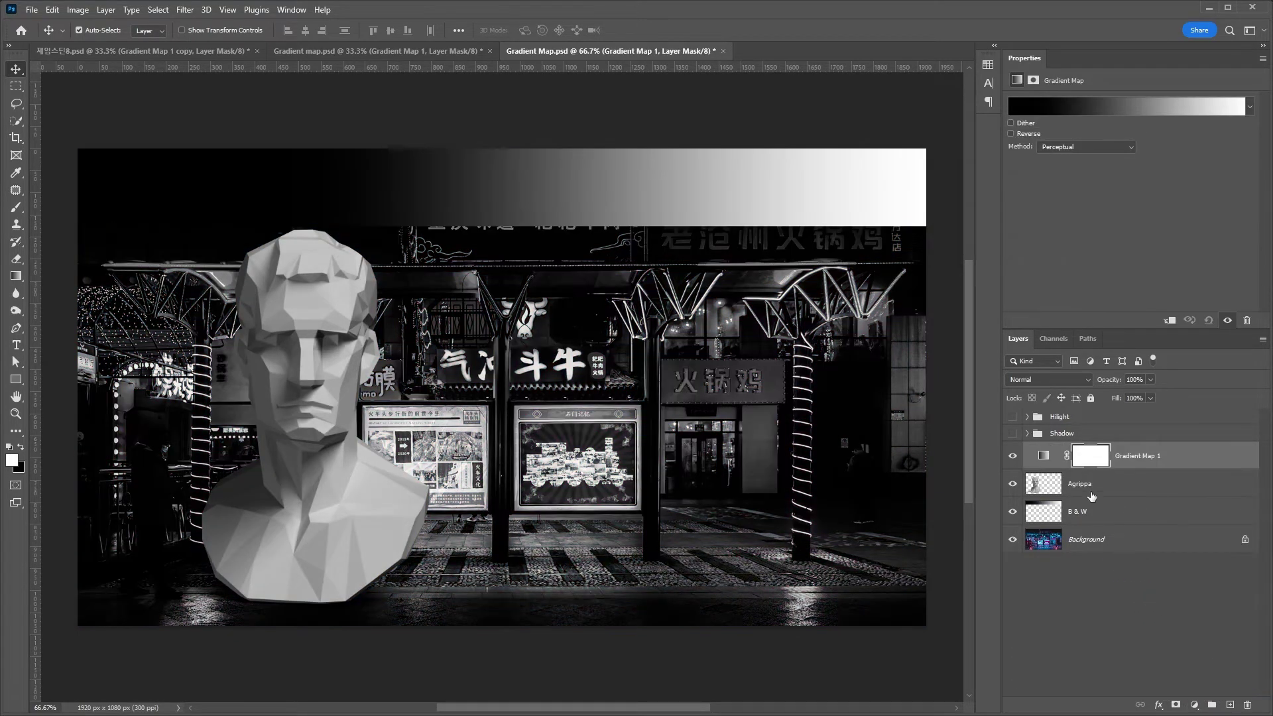
left_click(1090, 106)
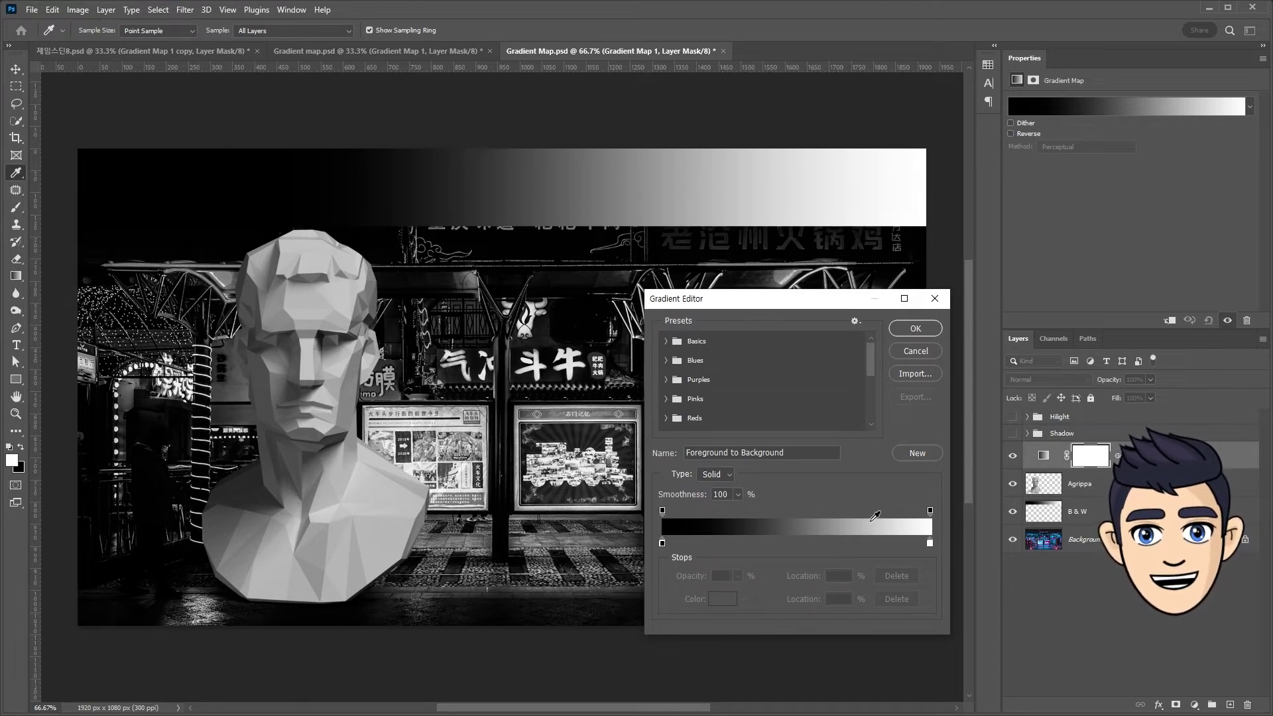
Change the gradient's black shadow stop to blue and apply it
left_click(913, 328)
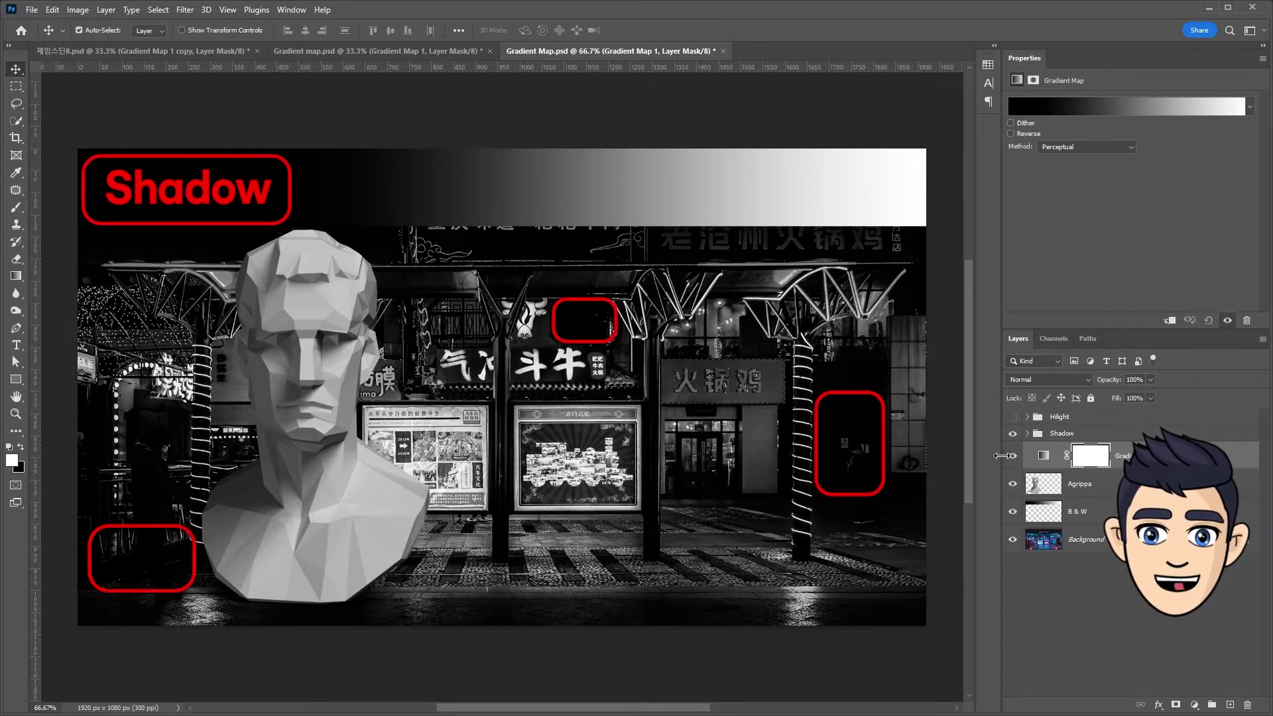
left_click(1127, 108)
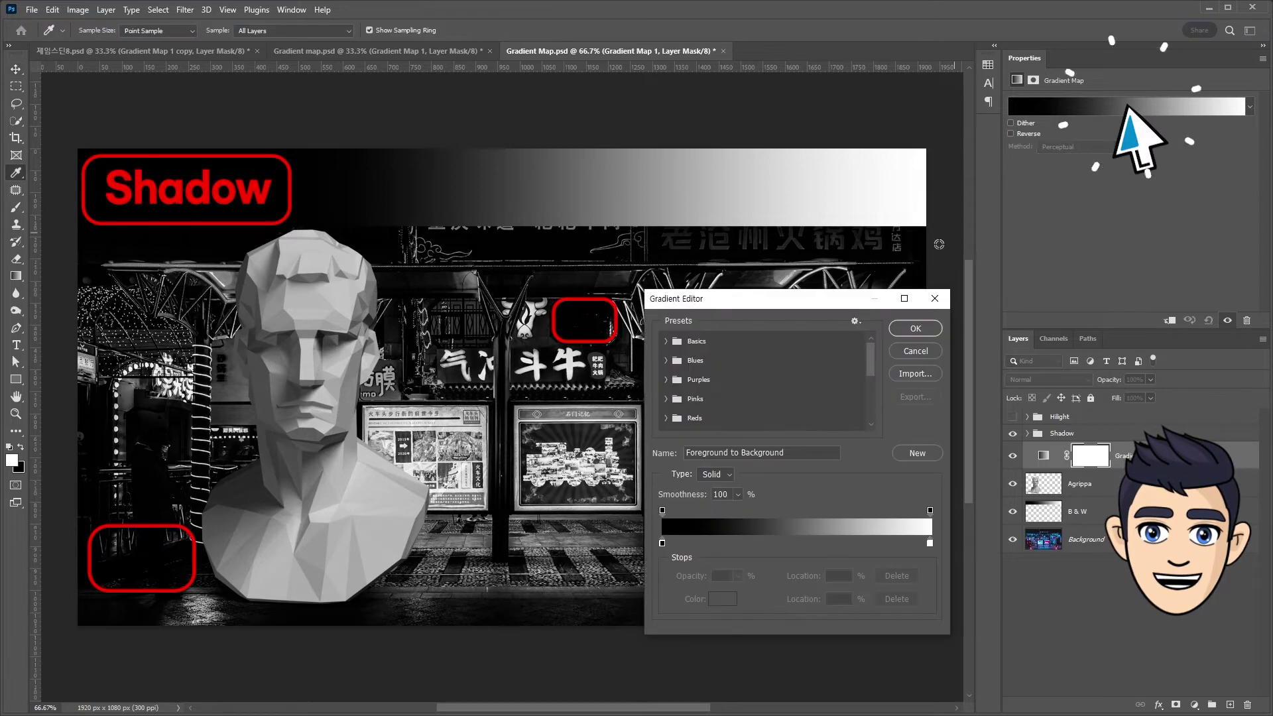
double_click(661, 543)
left_click(1118, 218)
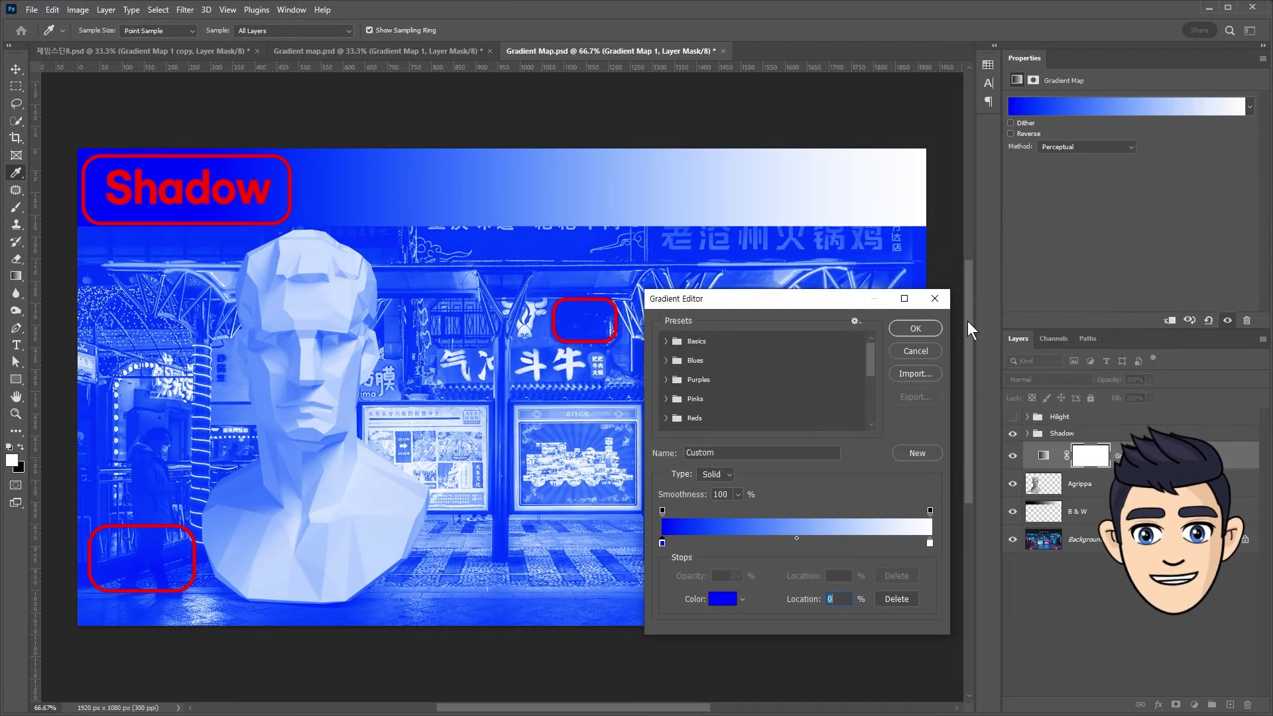
left_click(913, 327)
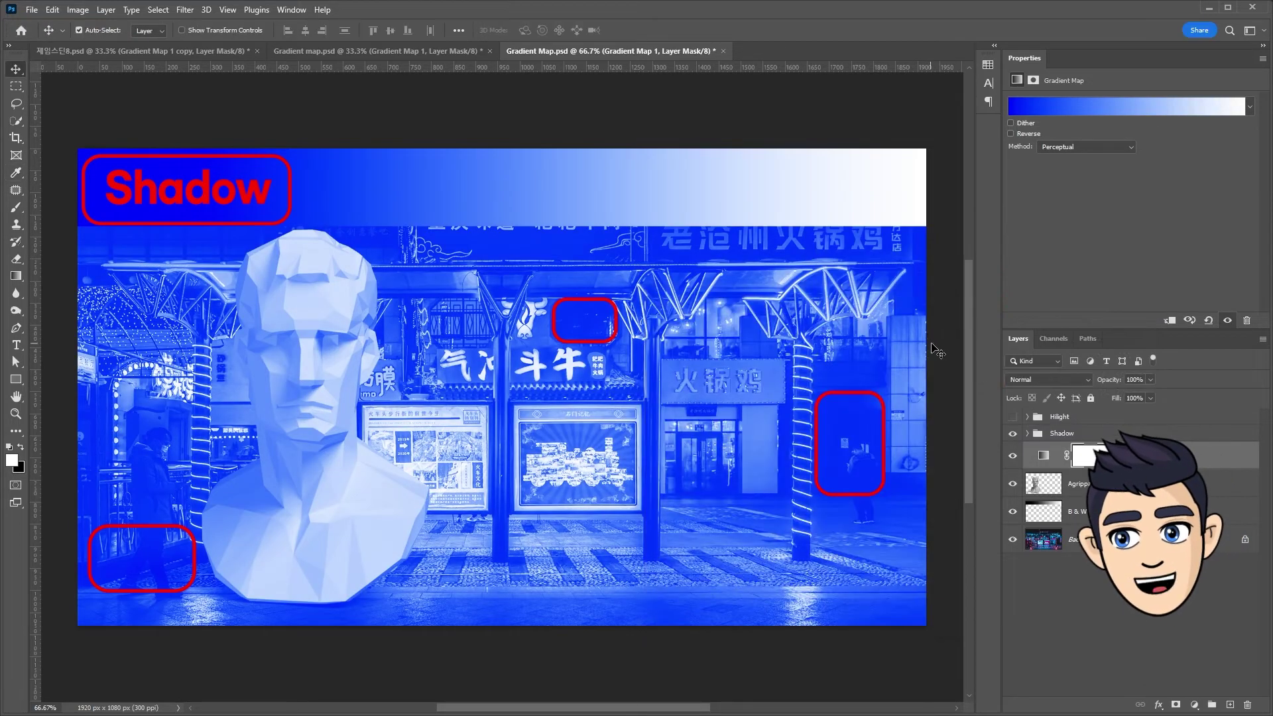
Toggle the Shadow overlay on and off to compare the blue-tinted scene
left_click(1012, 433)
left_click(1012, 433)
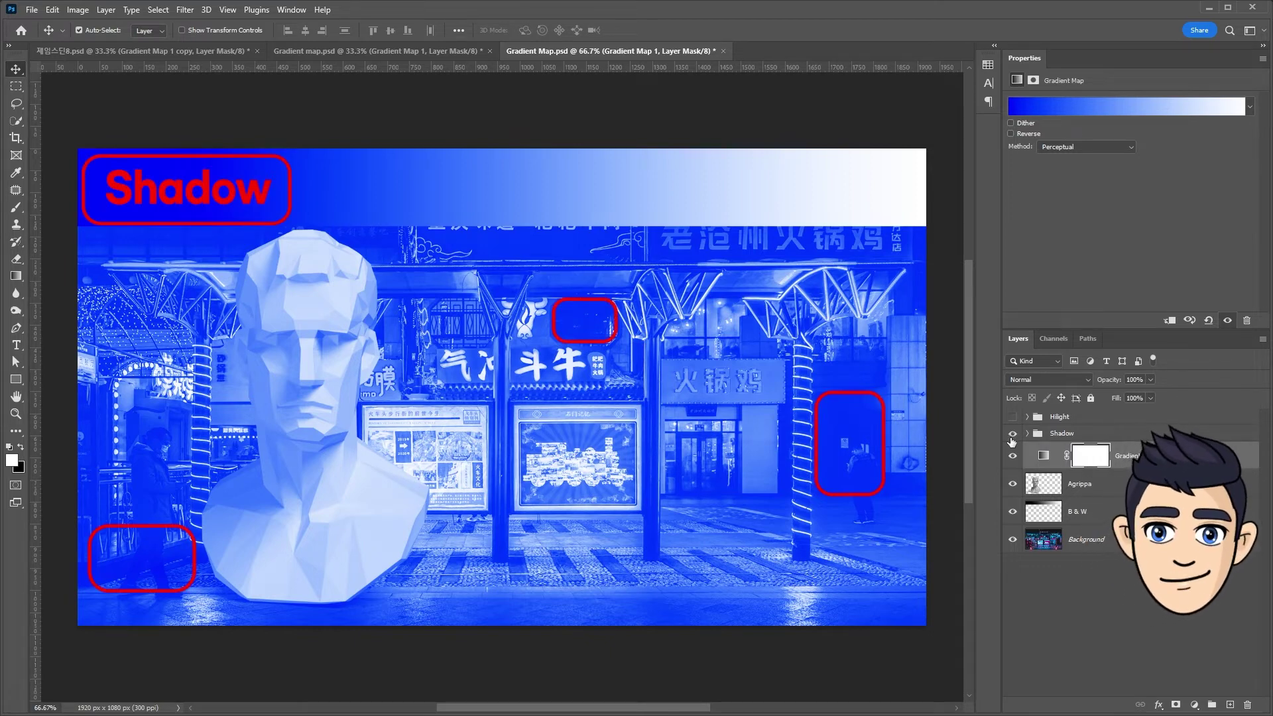
left_click(1012, 432)
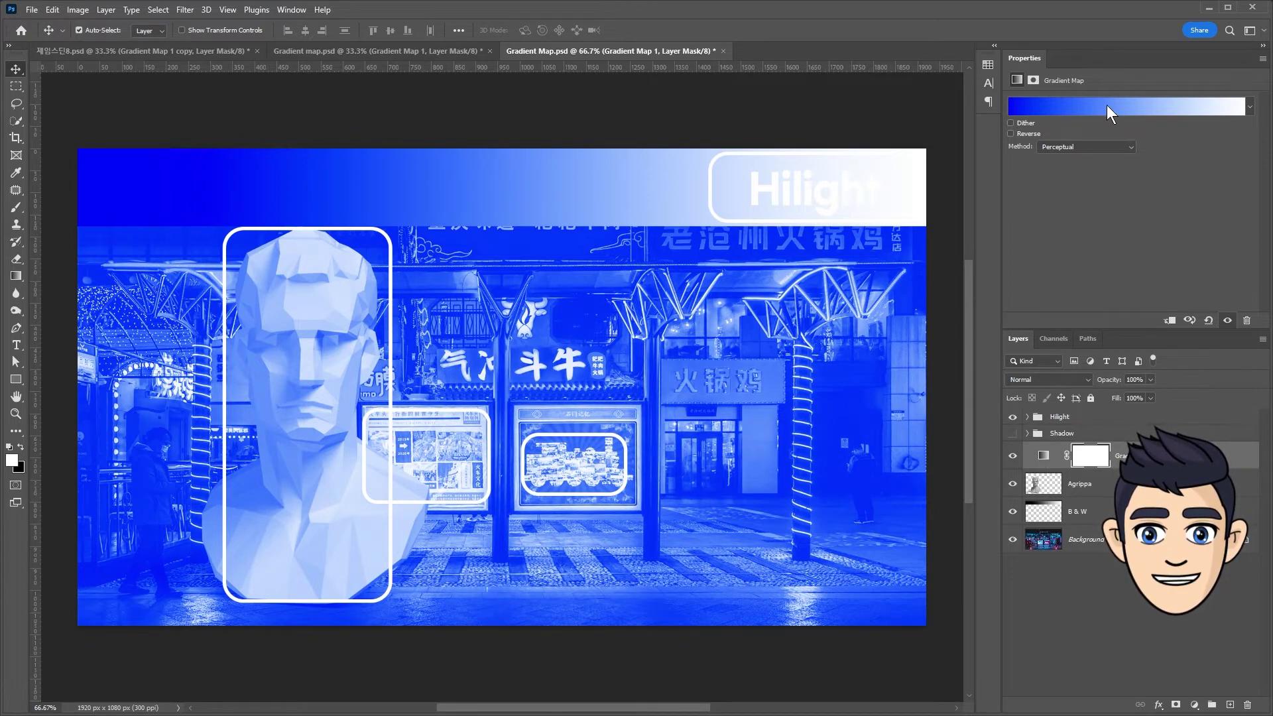
Set the gradient's white highlight stop to bright green, then hide the Hilight overlay
left_click(1127, 108)
left_click(930, 543)
left_click(722, 598)
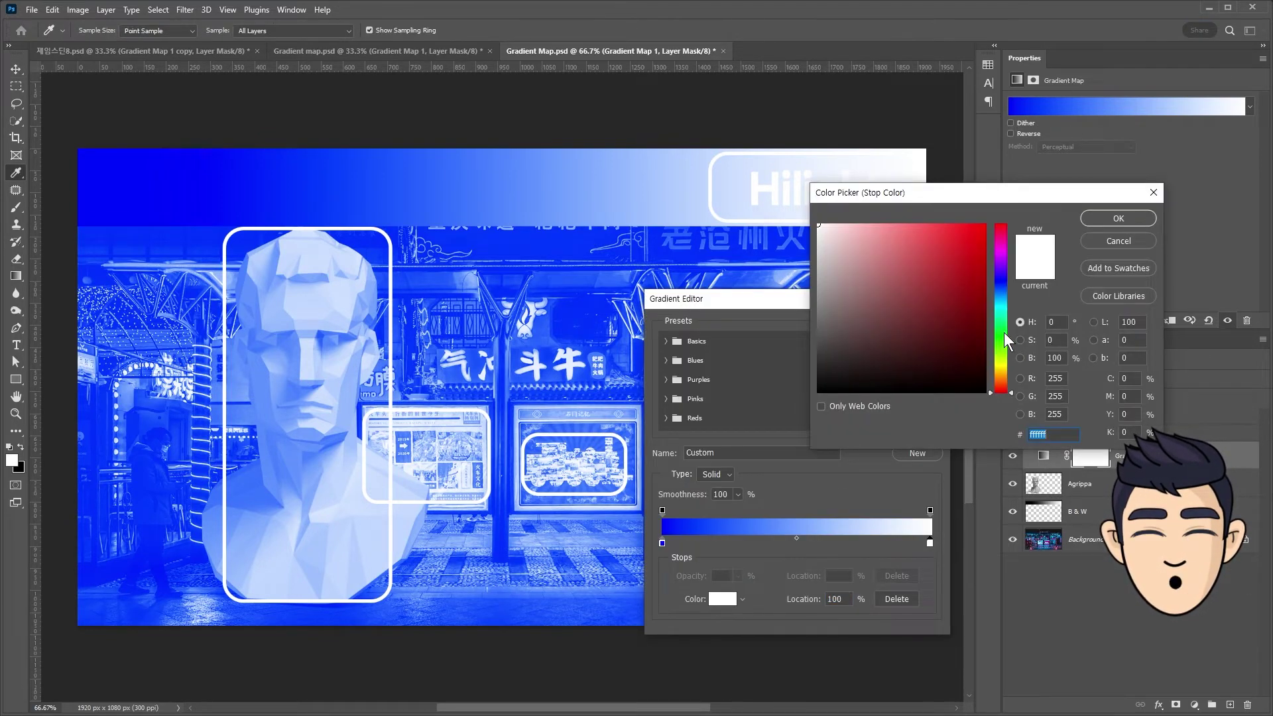
left_click(1004, 342)
left_click(1122, 216)
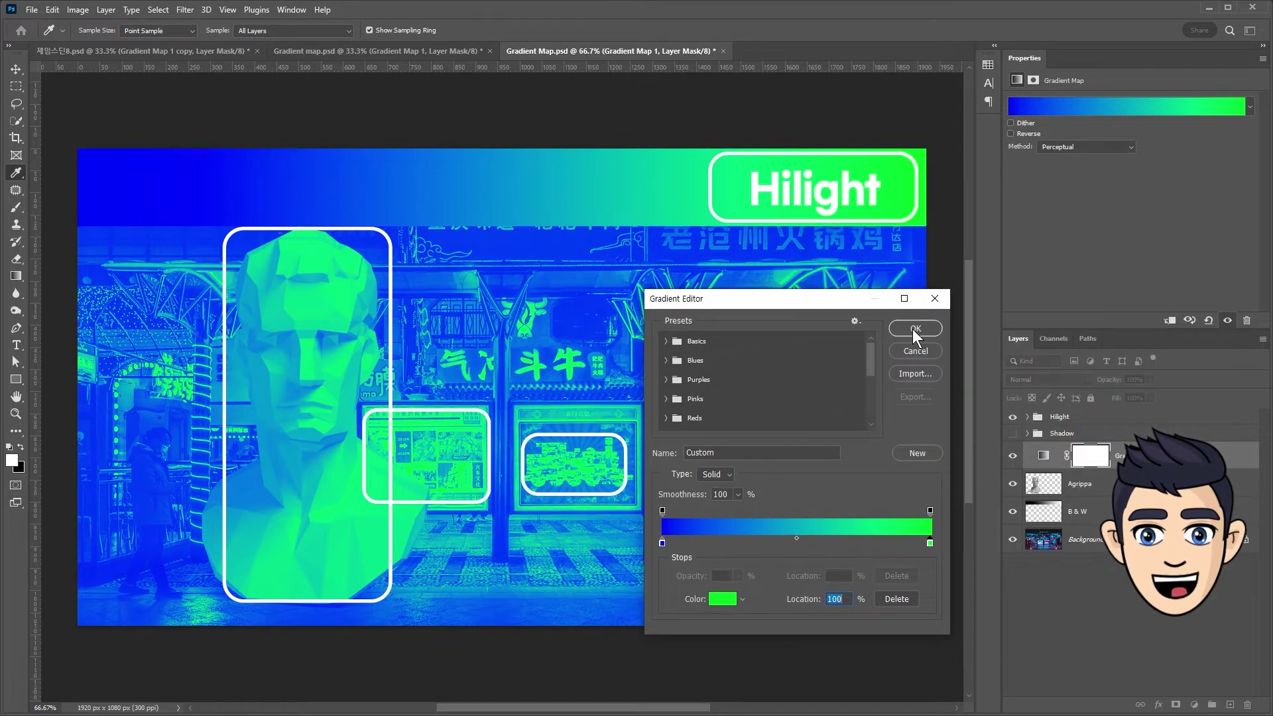
left_click(914, 329)
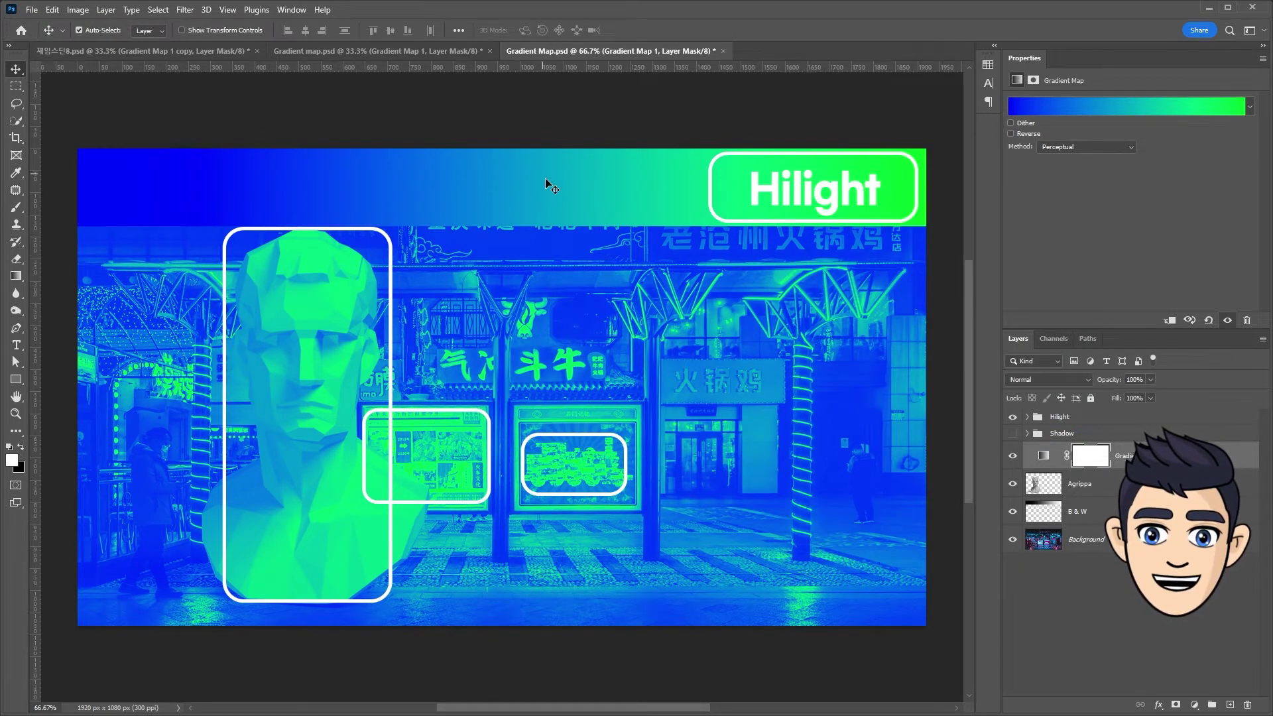
left_click(1012, 418)
left_click(1043, 455)
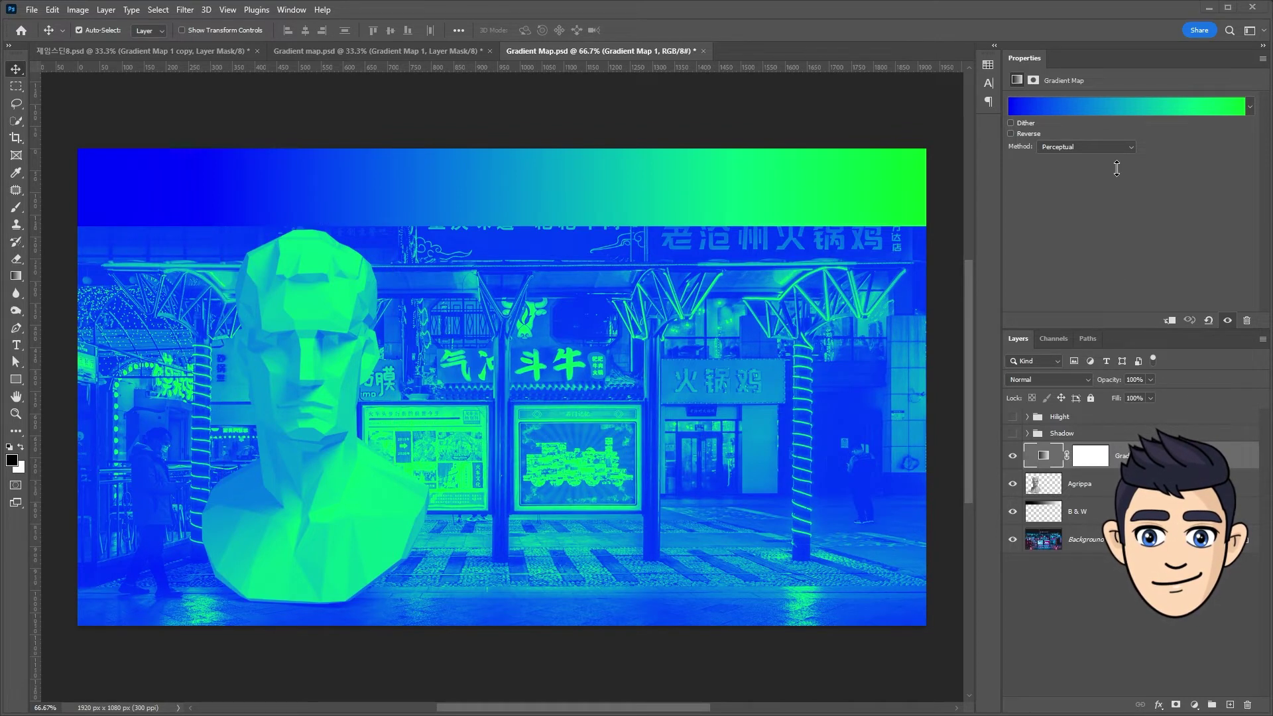
Change the gradient's shadow stop from blue to red
left_click(1121, 106)
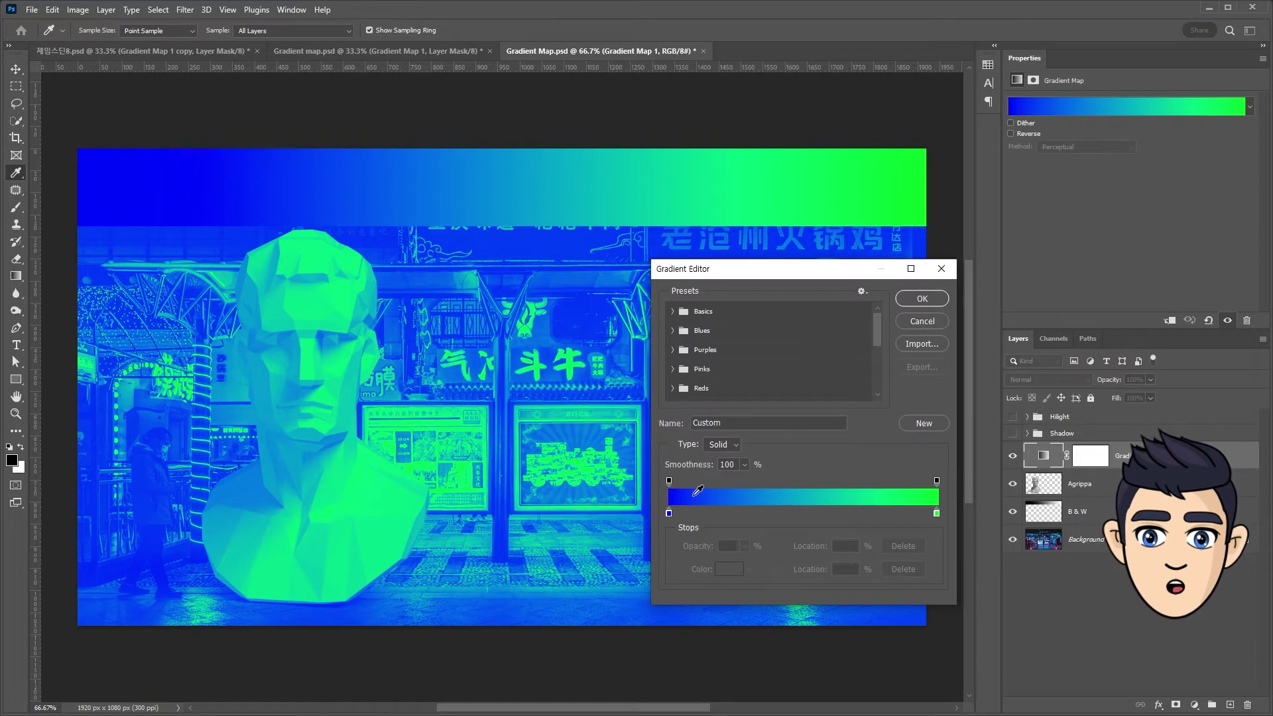
left_click(669, 512)
left_click(727, 569)
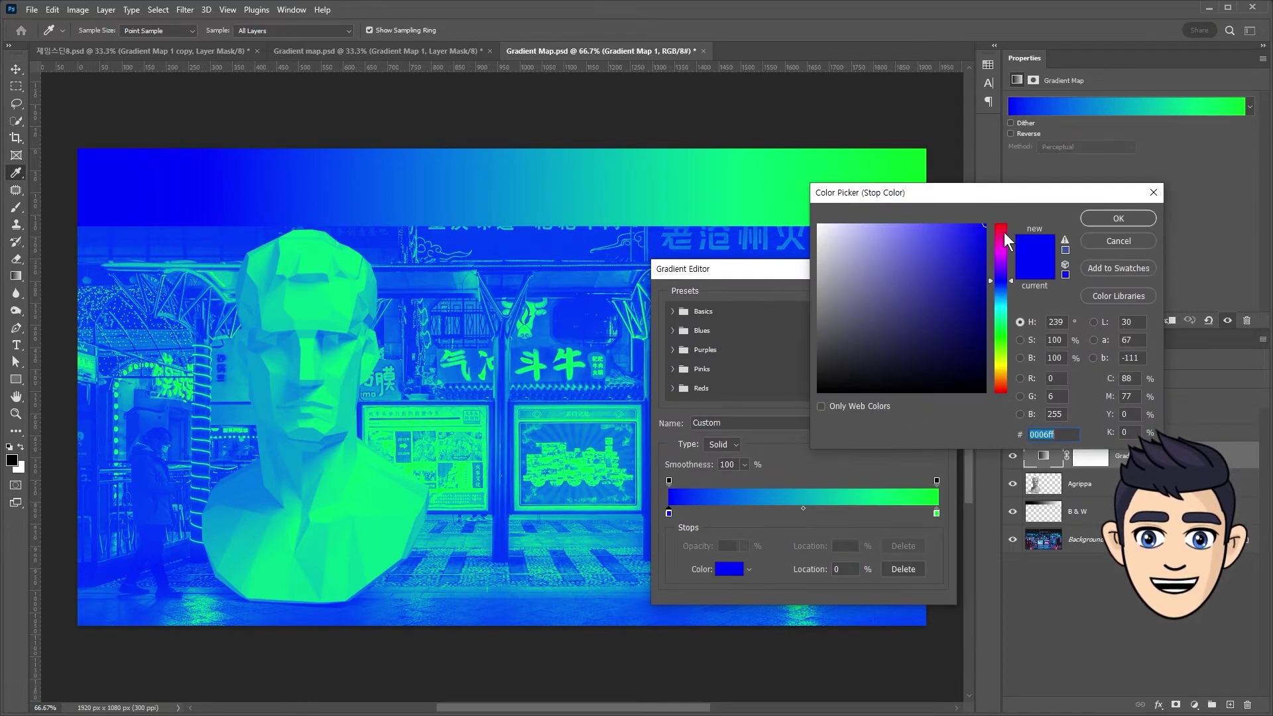
left_click(998, 229)
left_click(1132, 210)
Change the highlight stop from green to yellow, completing the red-to-yellow gradient
left_click(936, 512)
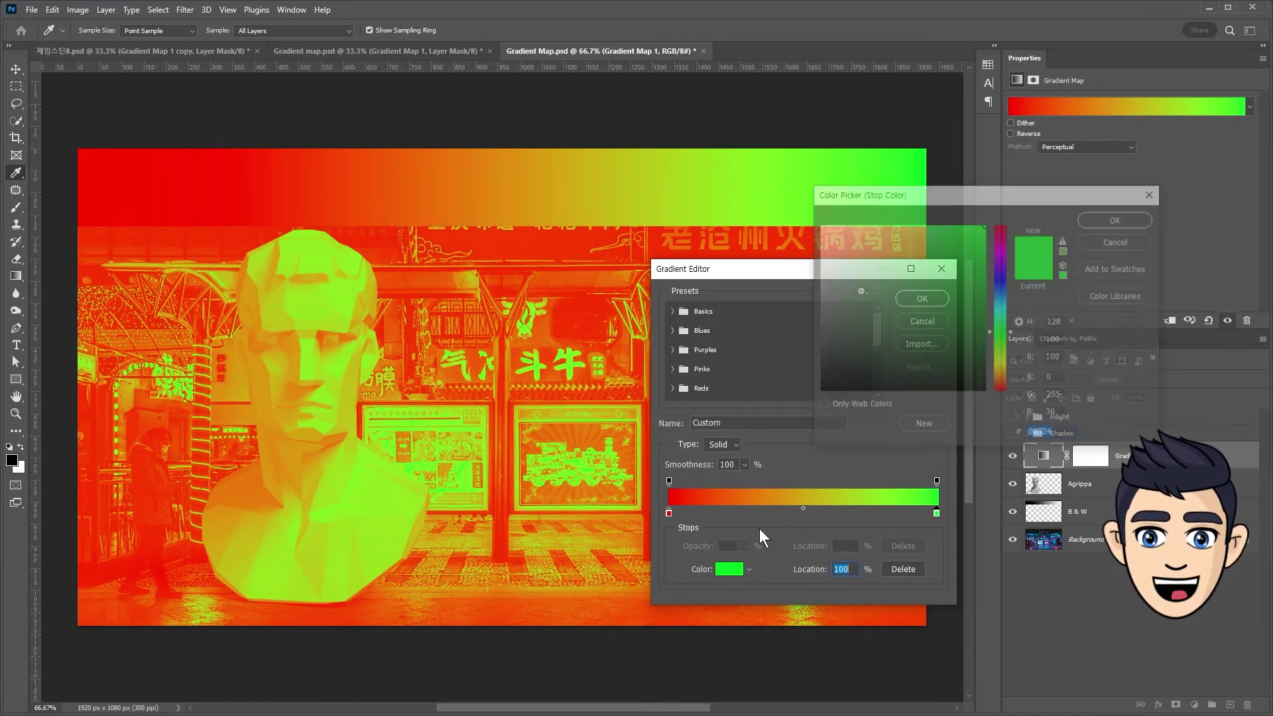
left_click(729, 569)
left_click(1002, 364)
left_click(1116, 219)
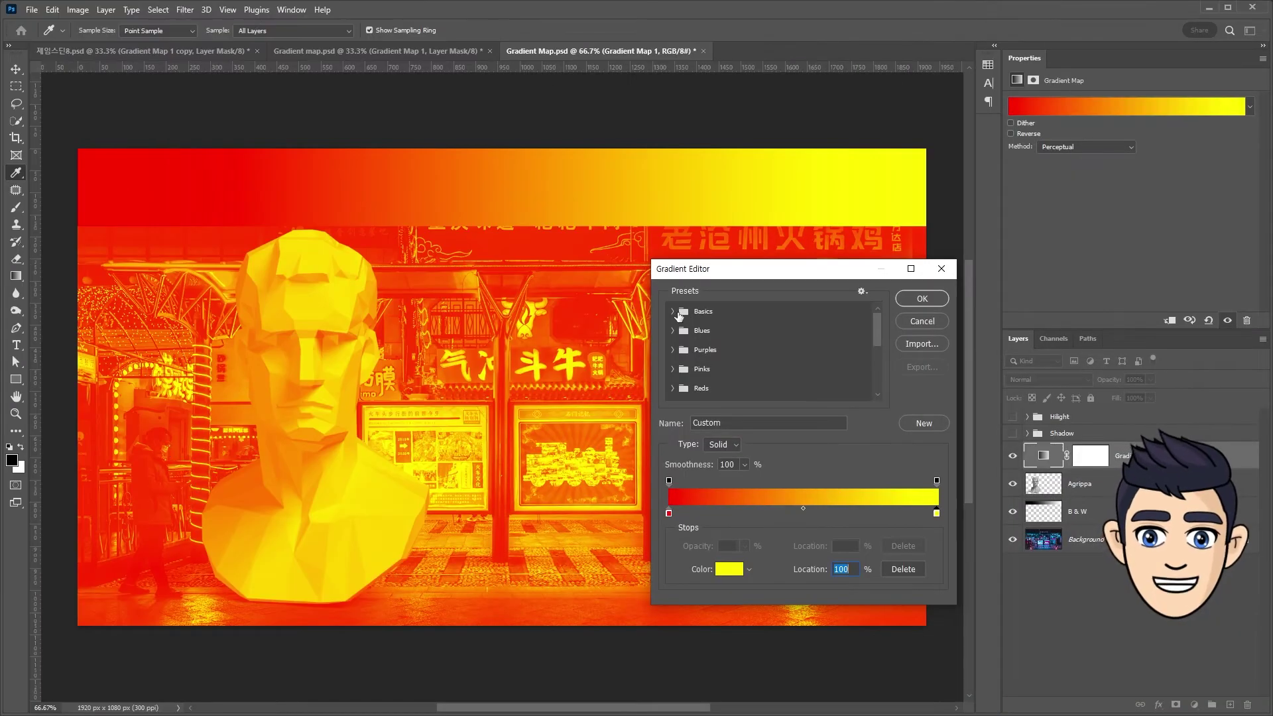
left_click(673, 312)
Try the Purple_02 and Purple_21 preset gradients on the statue's gradient map
left_click(672, 360)
left_click_drag(874, 326, 876, 353)
left_click(673, 341)
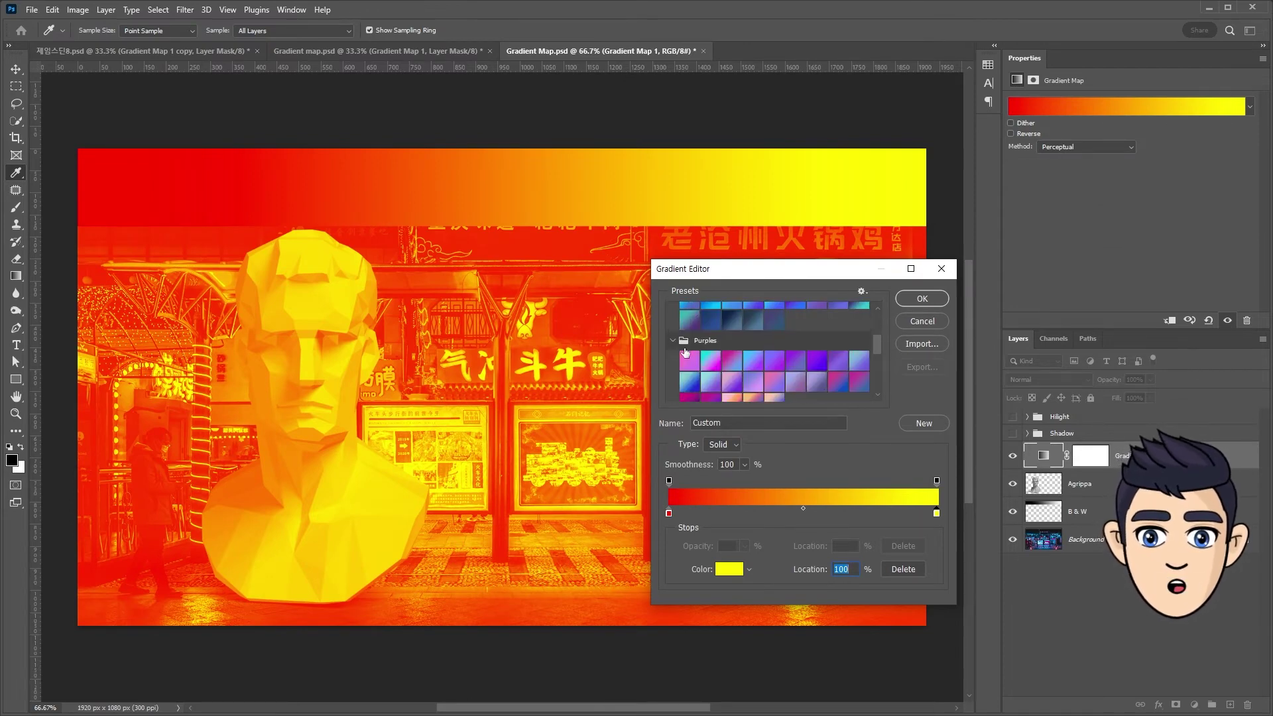
left_click(710, 365)
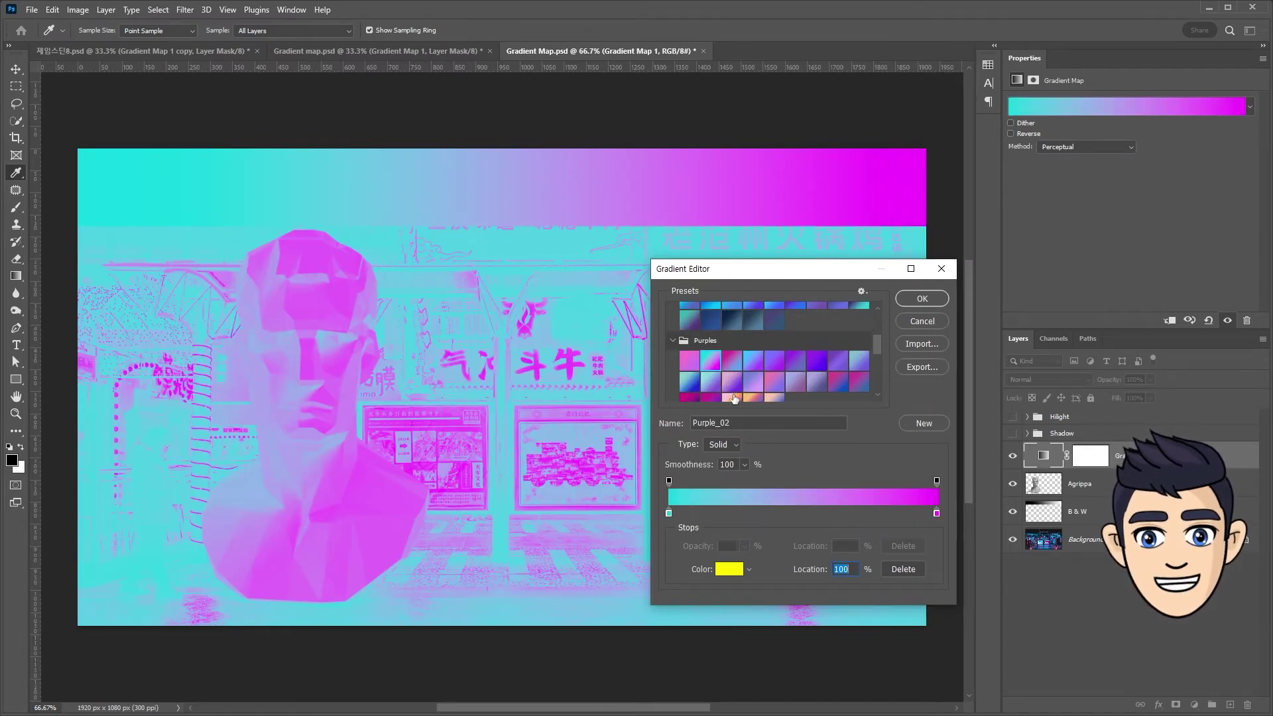
left_click(733, 397)
left_click_drag(877, 346, 878, 361)
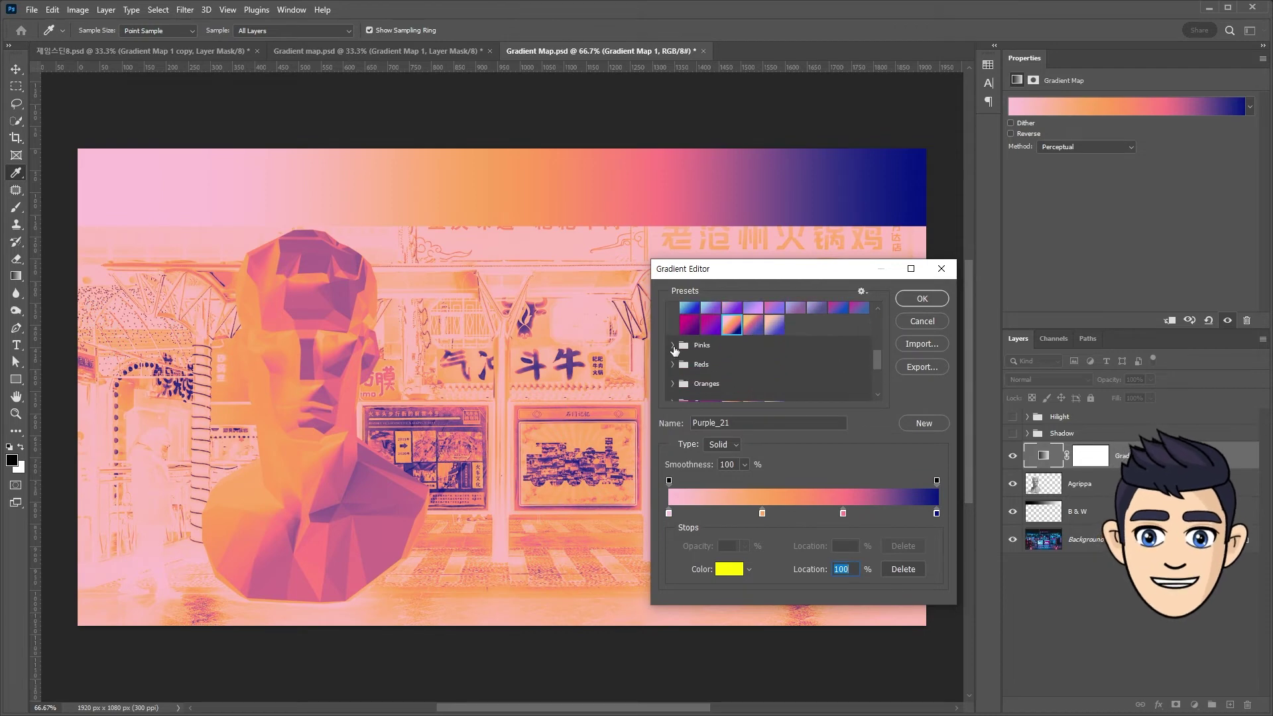
Try Pink_17 and Red_01, then revert to the black-to-white Foreground to Background preset
left_click(673, 346)
left_click(690, 365)
left_click(838, 386)
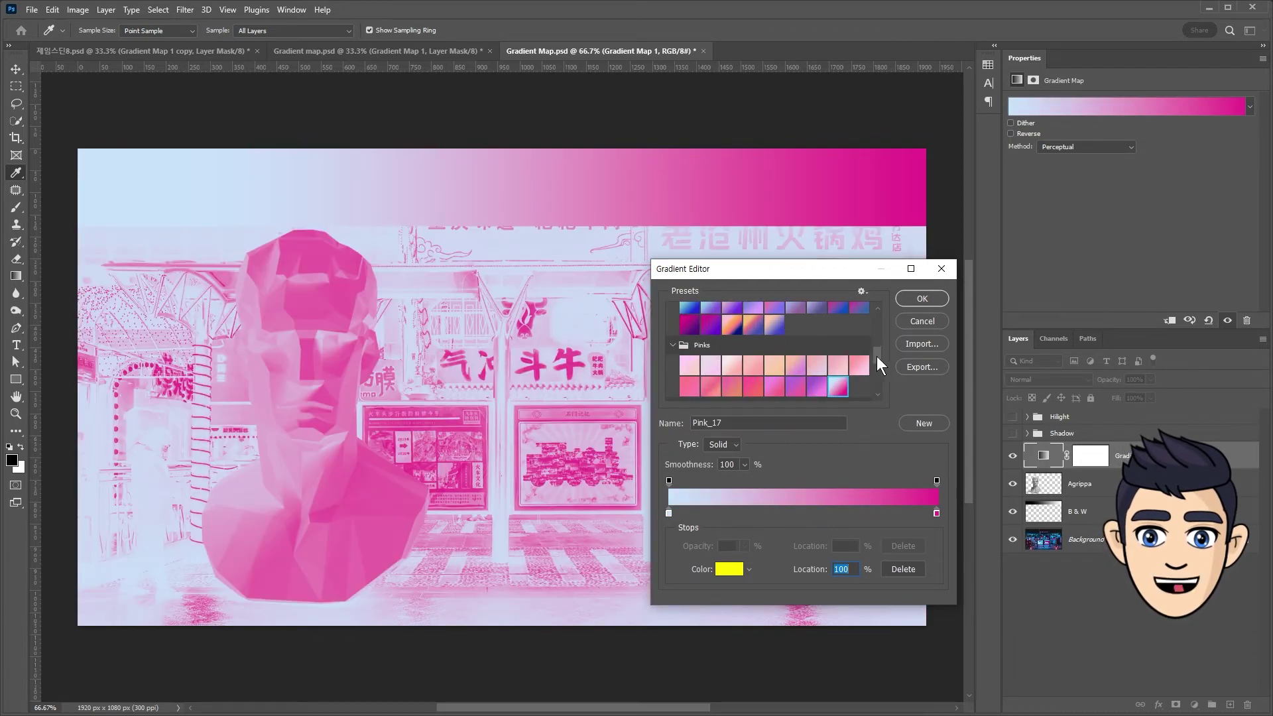
left_click_drag(876, 357, 877, 372)
left_click(674, 321)
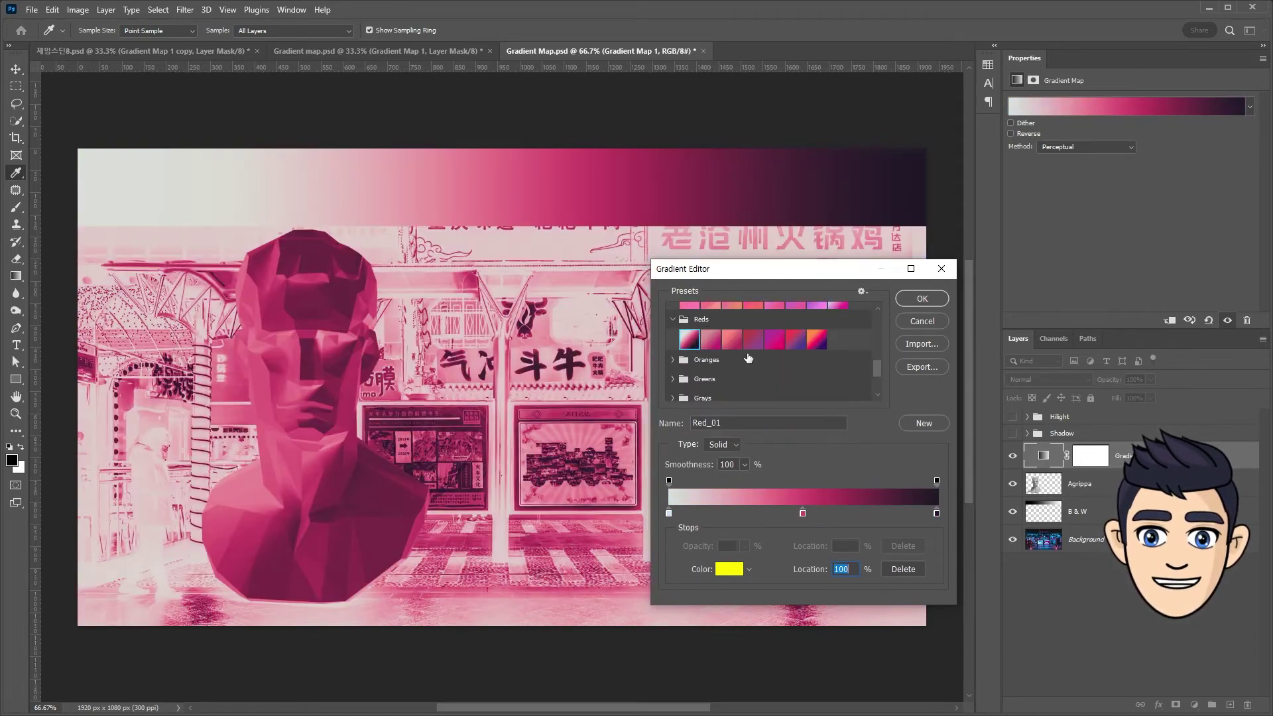
left_click_drag(877, 365, 879, 309)
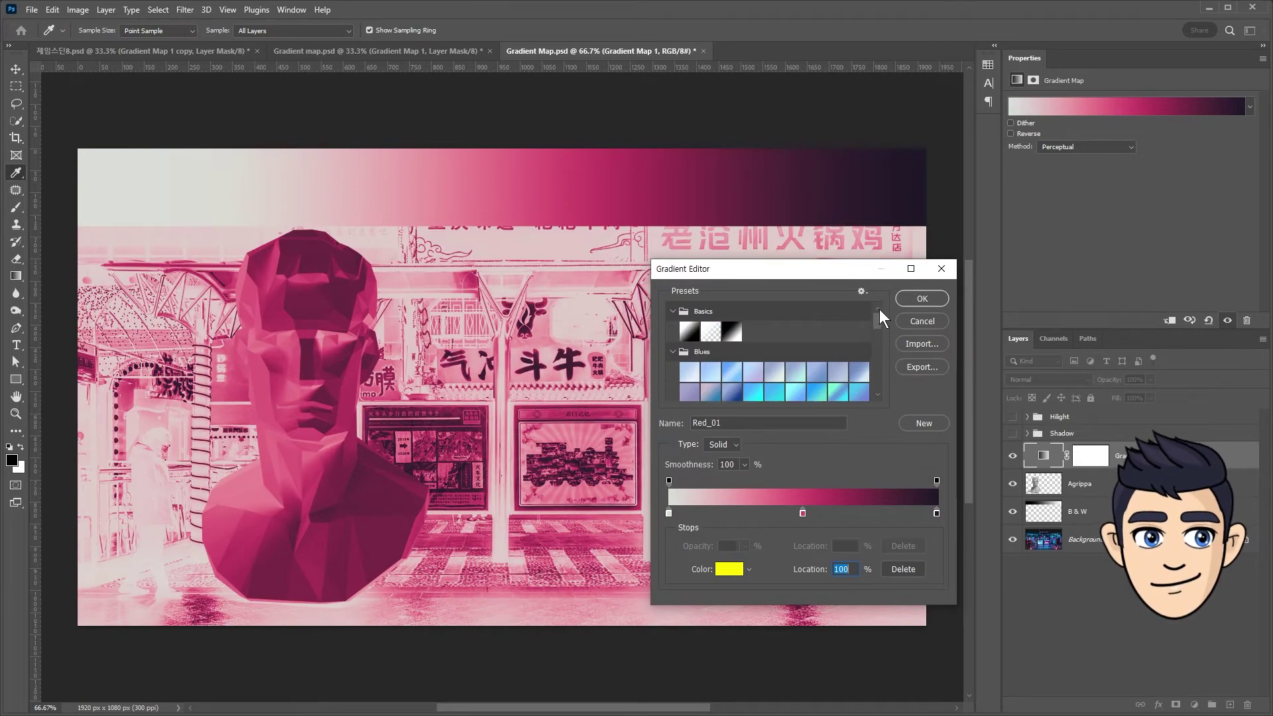
left_click(693, 335)
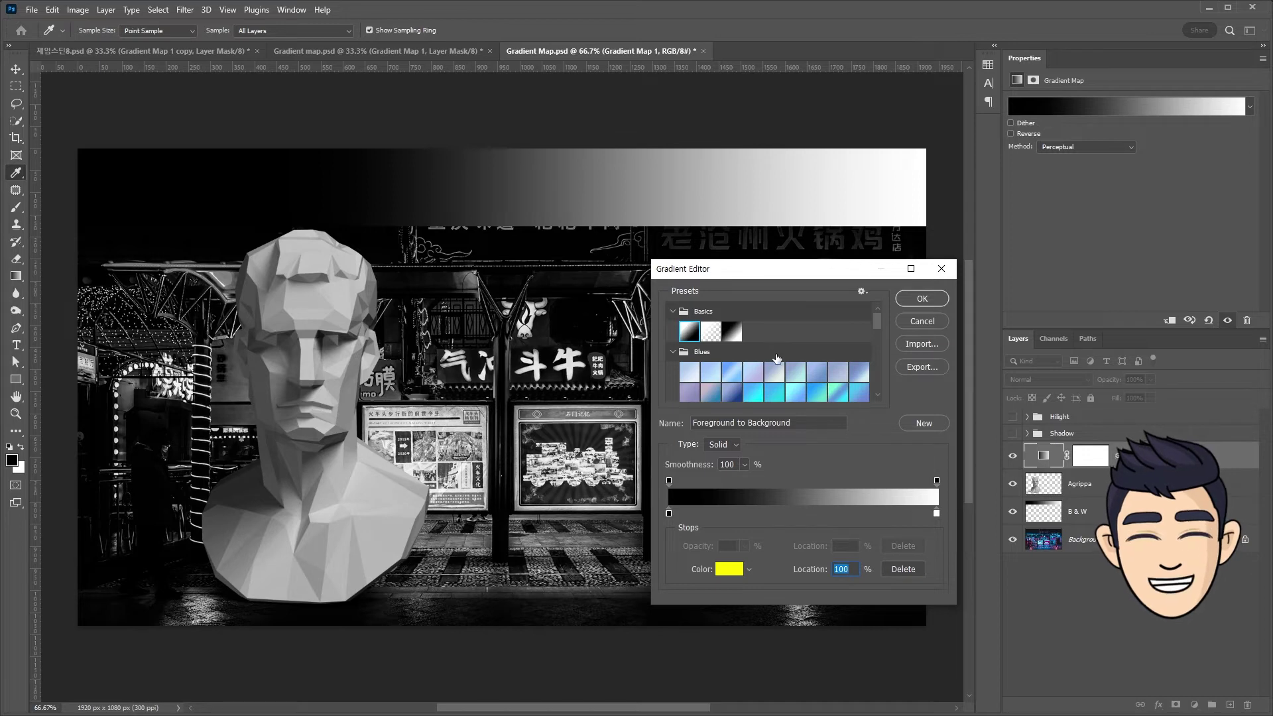
Add a pure red ff0000 middle stop and pull both blend points inward for a dark red look
left_click(797, 513)
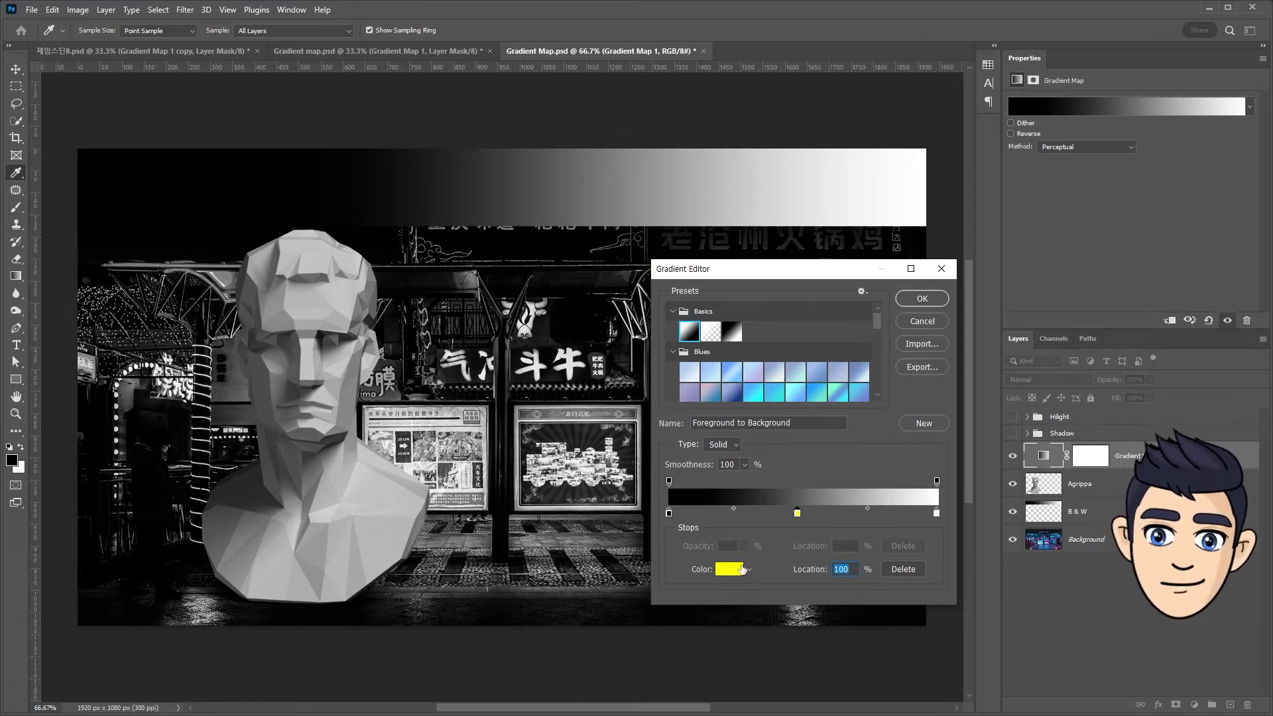
double_click(796, 513)
left_click(1008, 390)
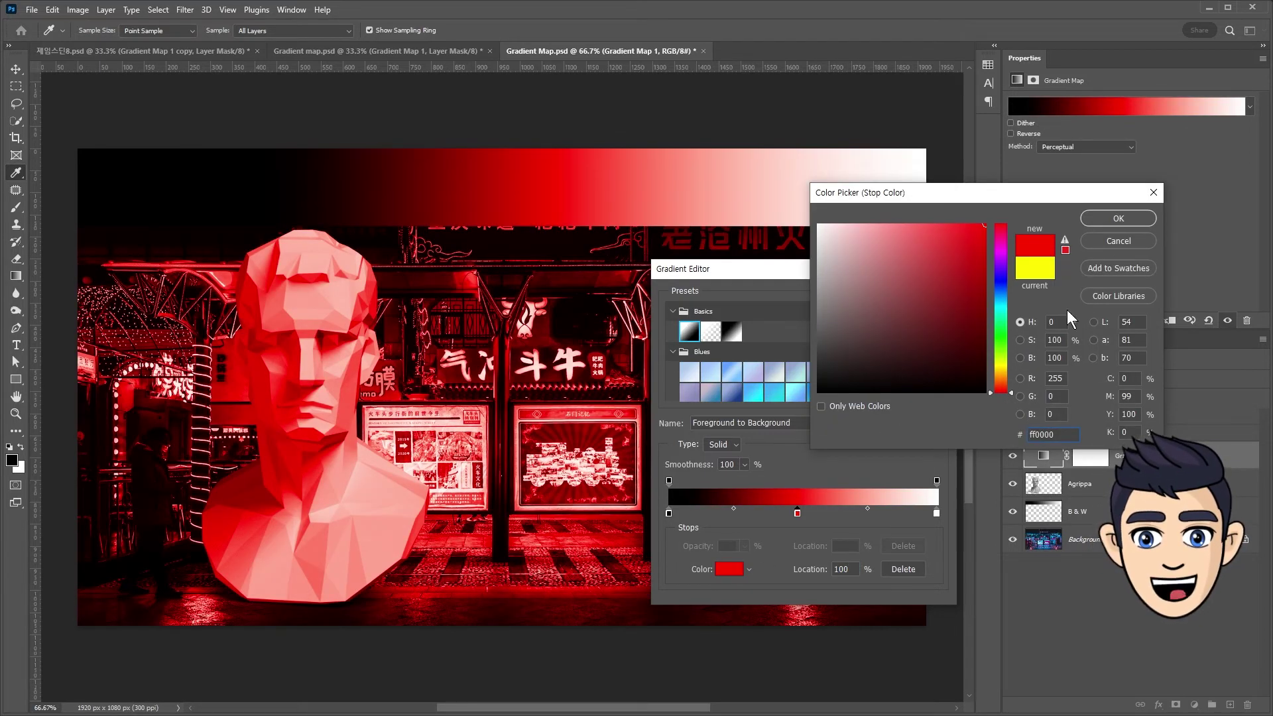
left_click(1116, 219)
mouse_move(798, 512)
left_mouse_down()
mouse_move(738, 530)
mouse_move(802, 513)
mouse_move(696, 509)
mouse_move(772, 509)
left_mouse_up()
left_click(802, 512)
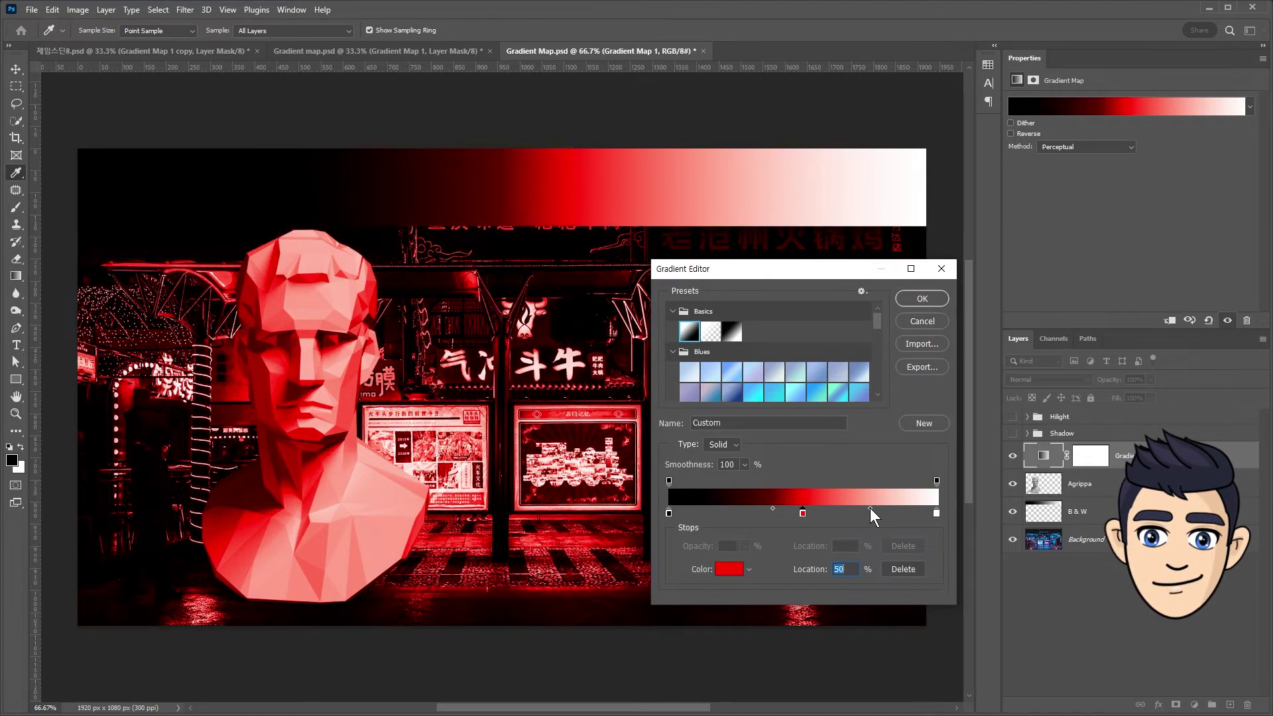
left_click_drag(869, 508, 828, 509)
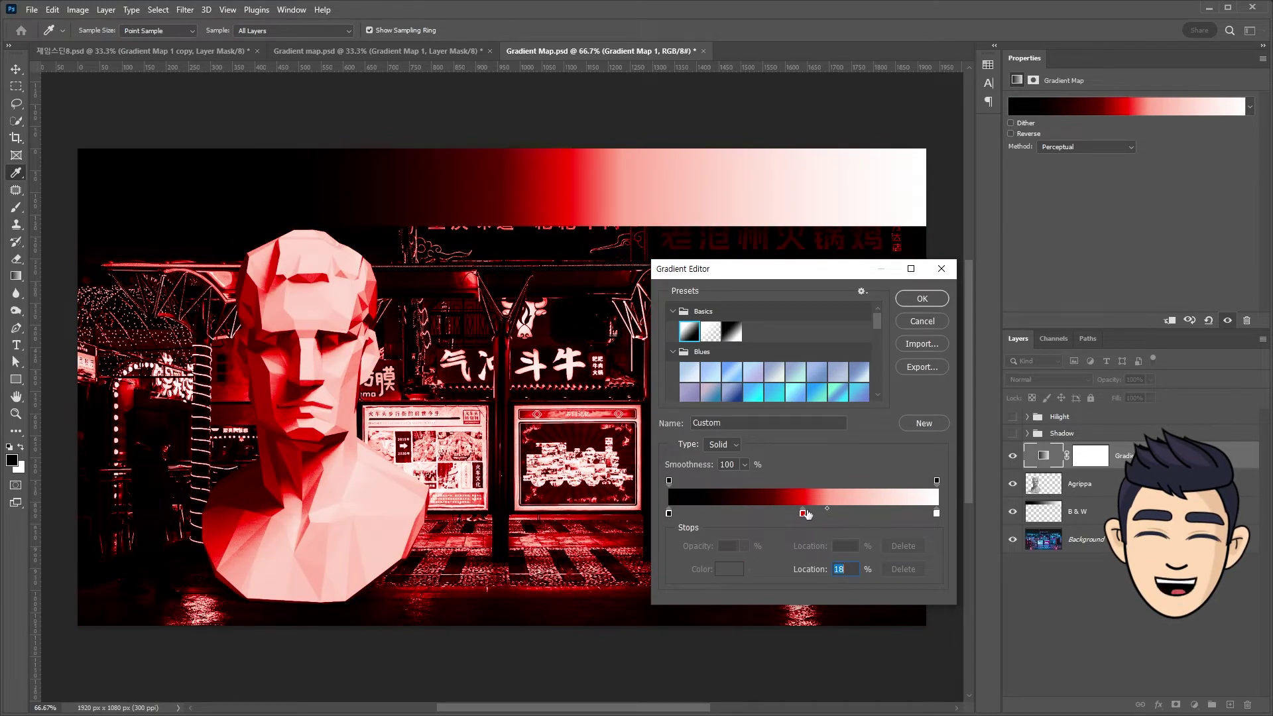
left_click(919, 297)
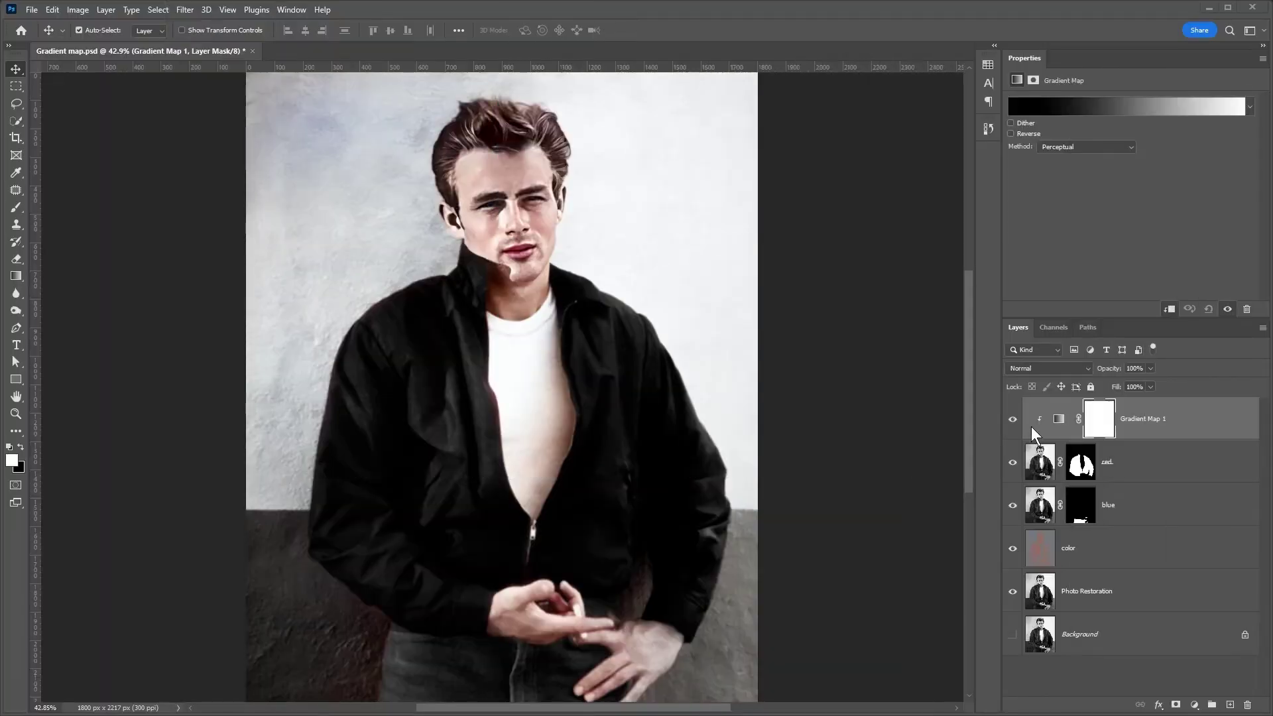
Compare the jacket with the map hidden, then make the gradient's middle stop deep red cf3030
left_click(1011, 419)
left_click(1012, 418)
left_click(1131, 109)
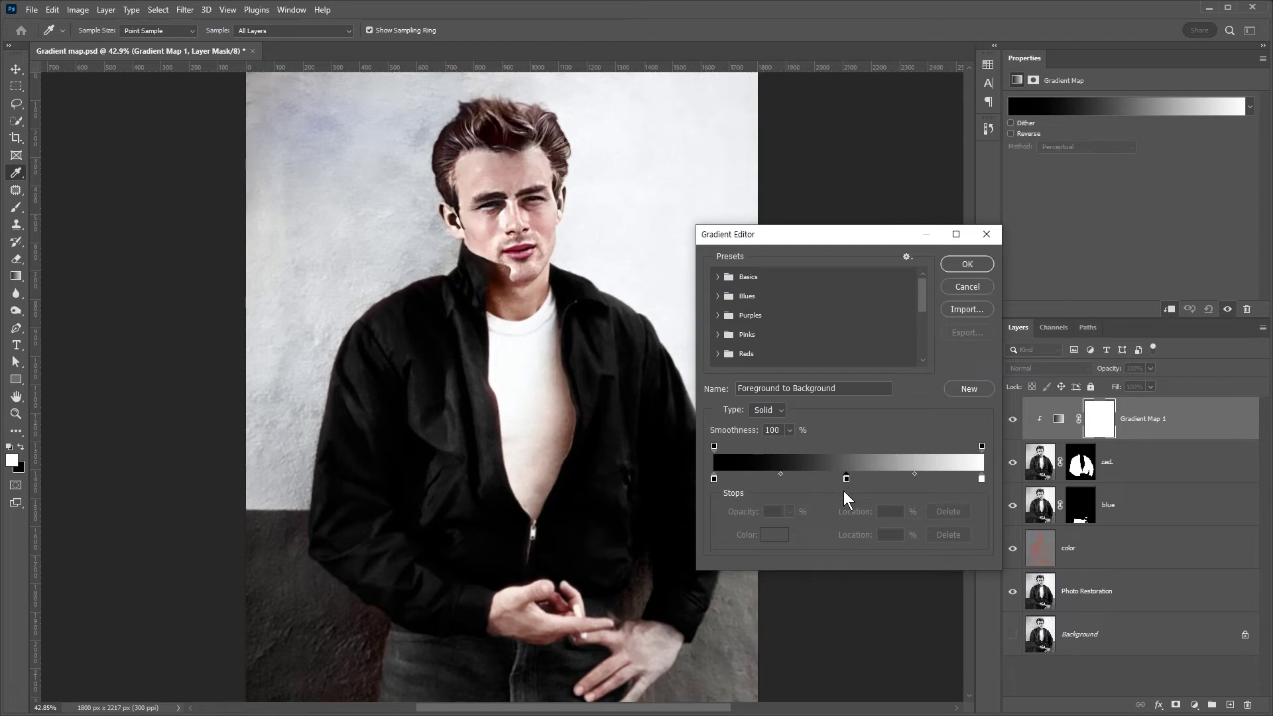
left_click(844, 478)
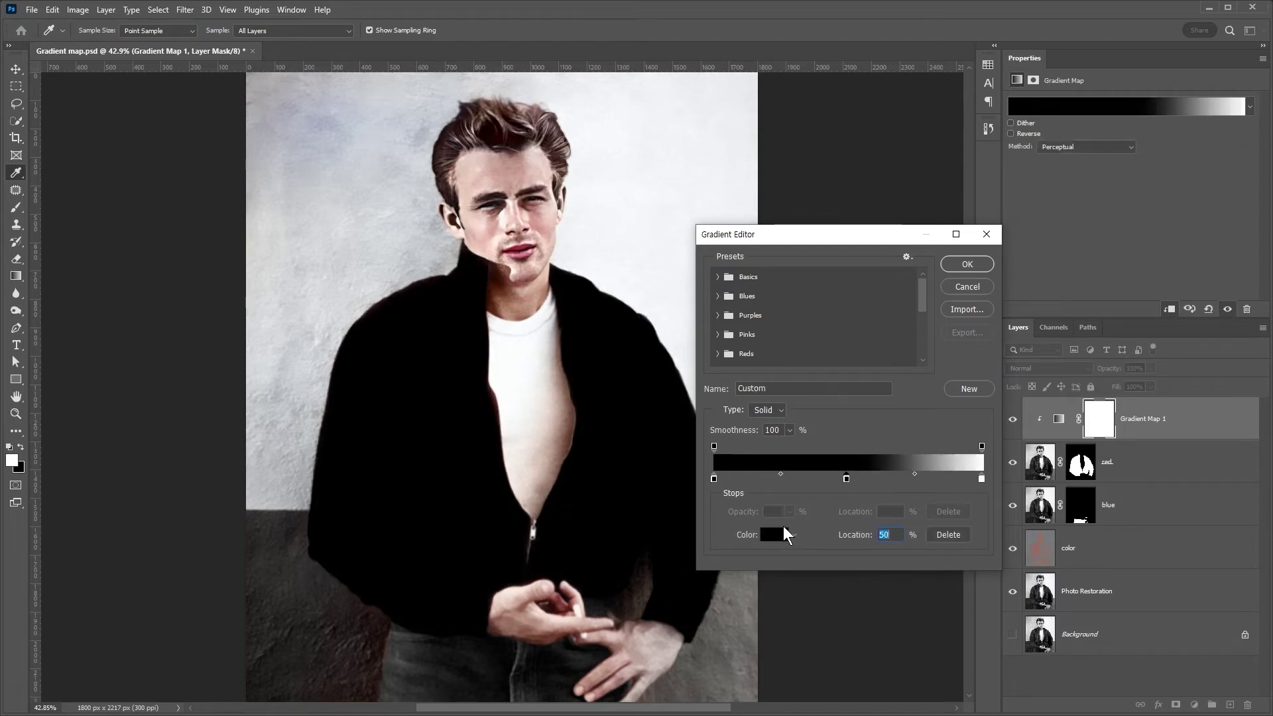
left_click(779, 535)
left_click(904, 179)
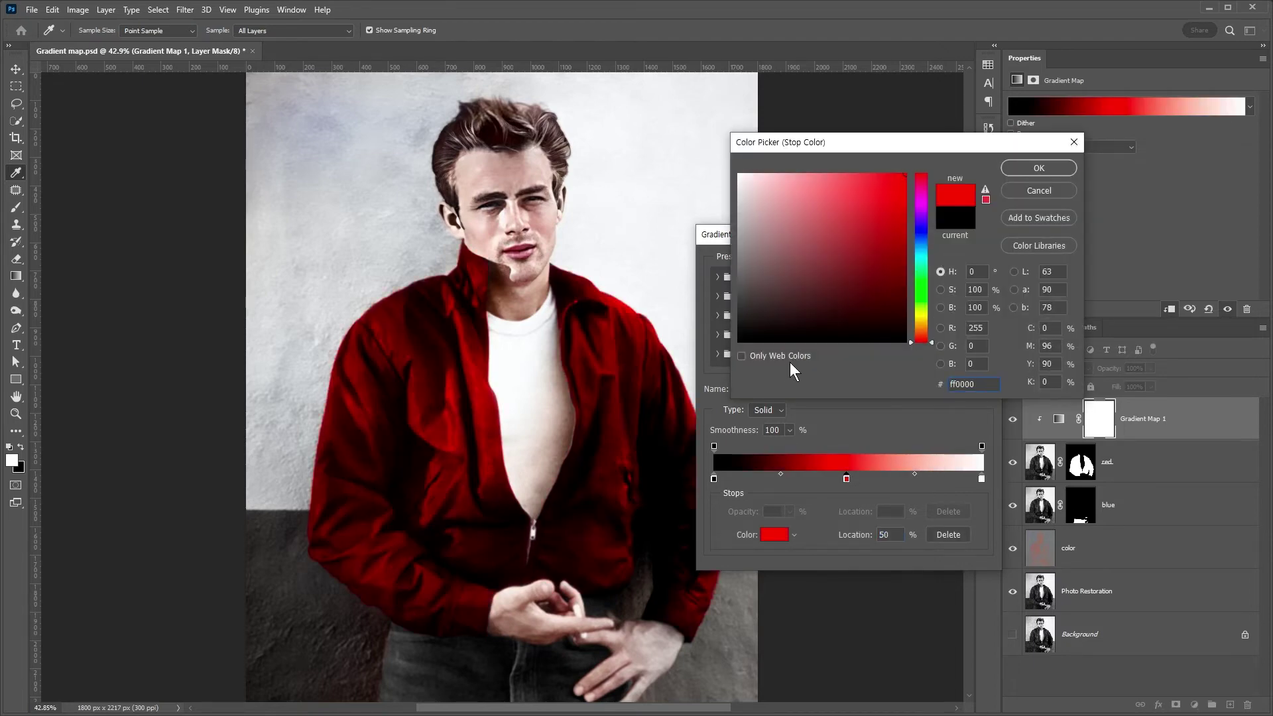
left_click_drag(920, 232, 921, 277)
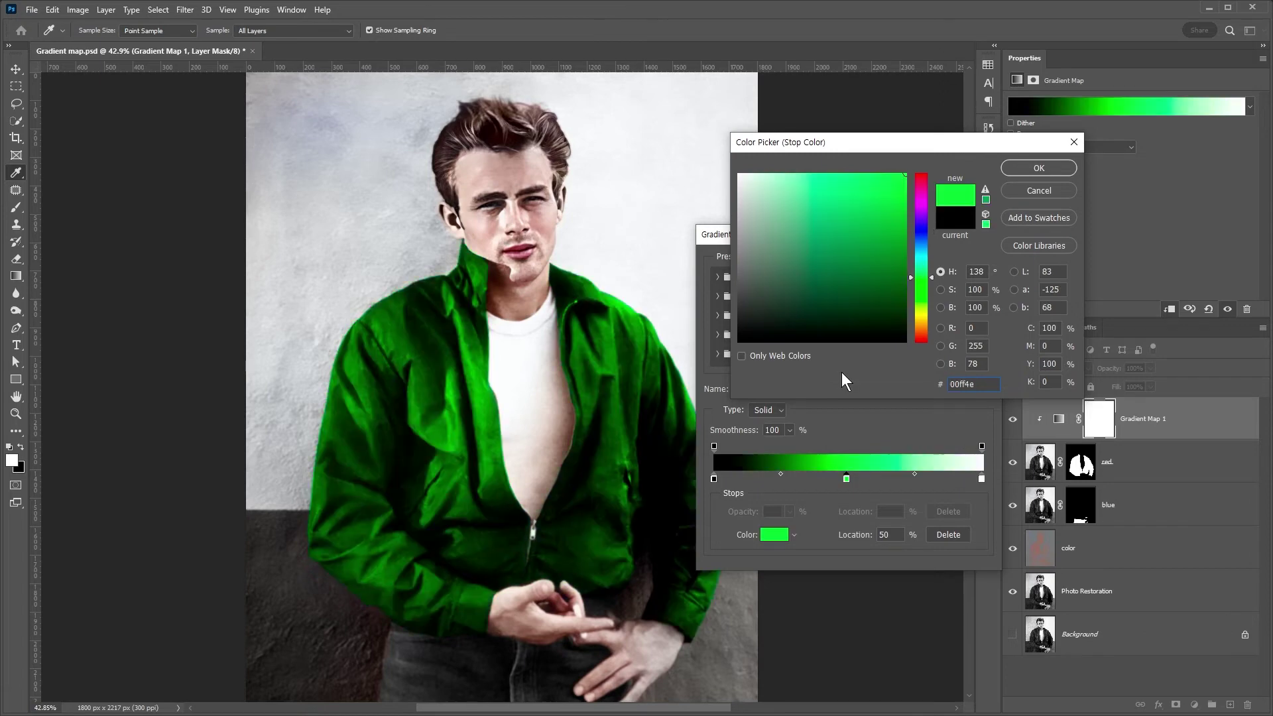
left_click(921, 176)
left_click(867, 205)
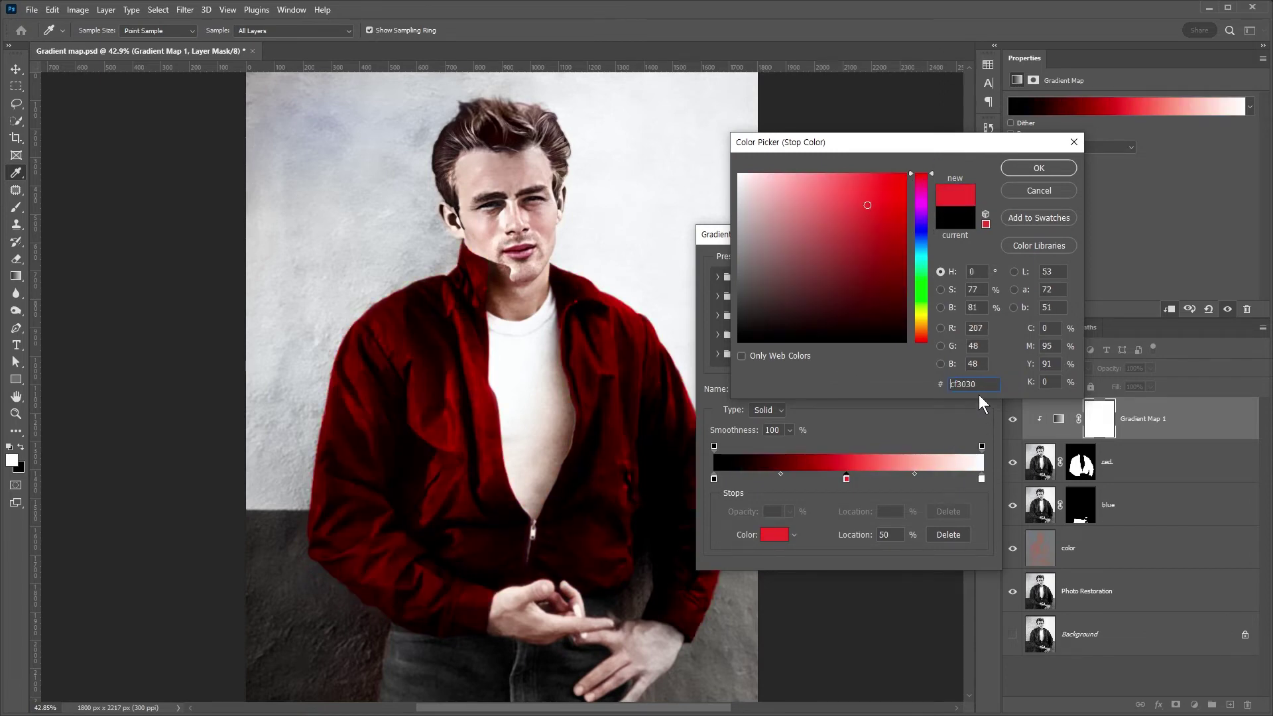
key("Return")
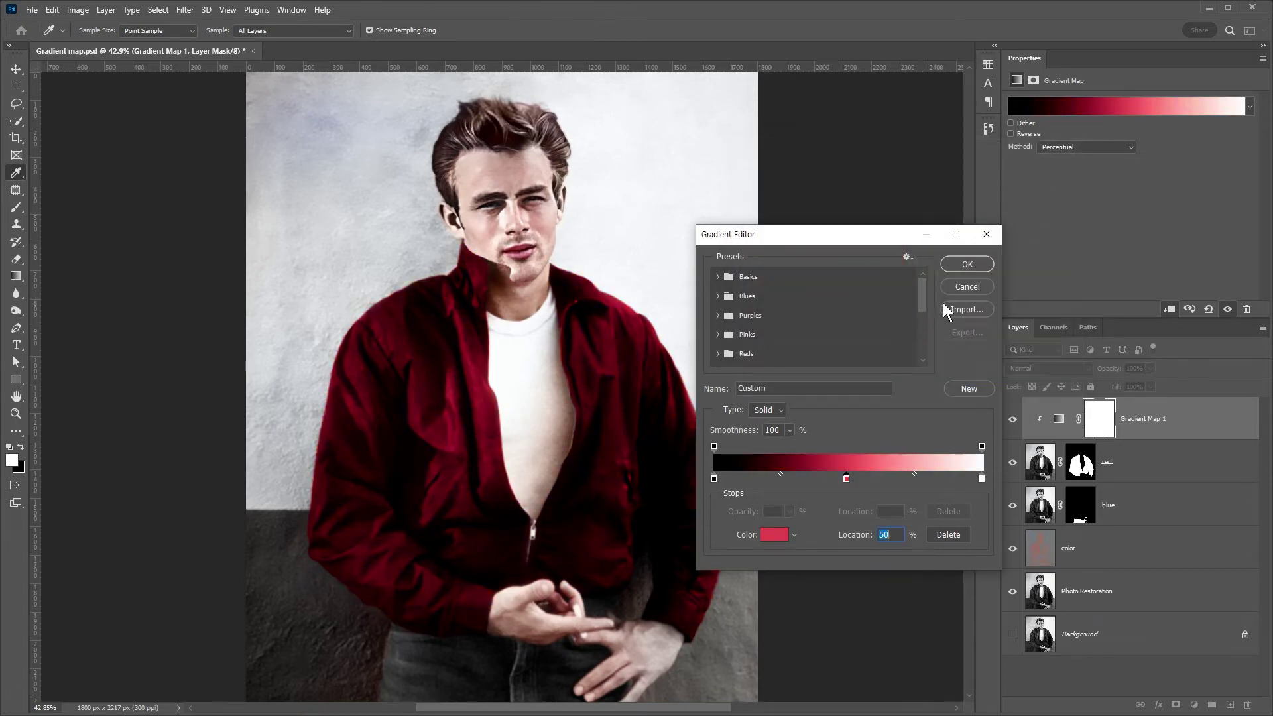
left_click(966, 264)
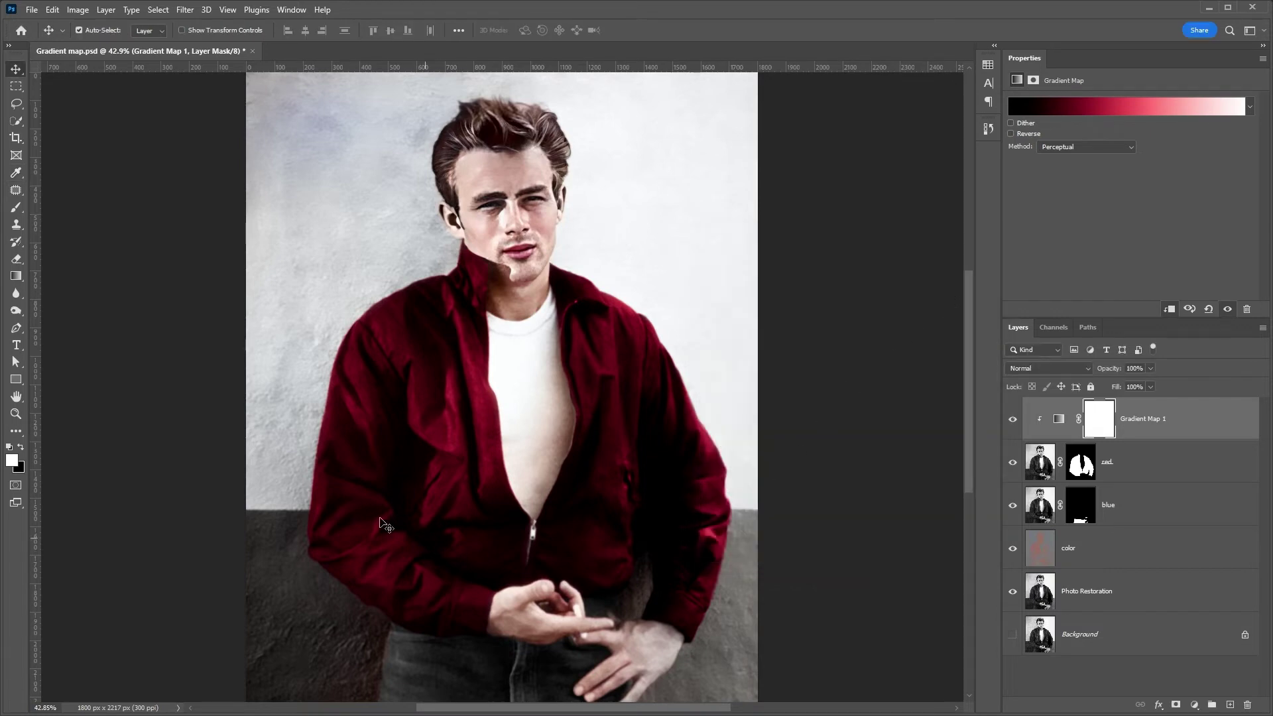
Set Gradient Map 1's blend mode to Color and select the red layer
left_click(1136, 109)
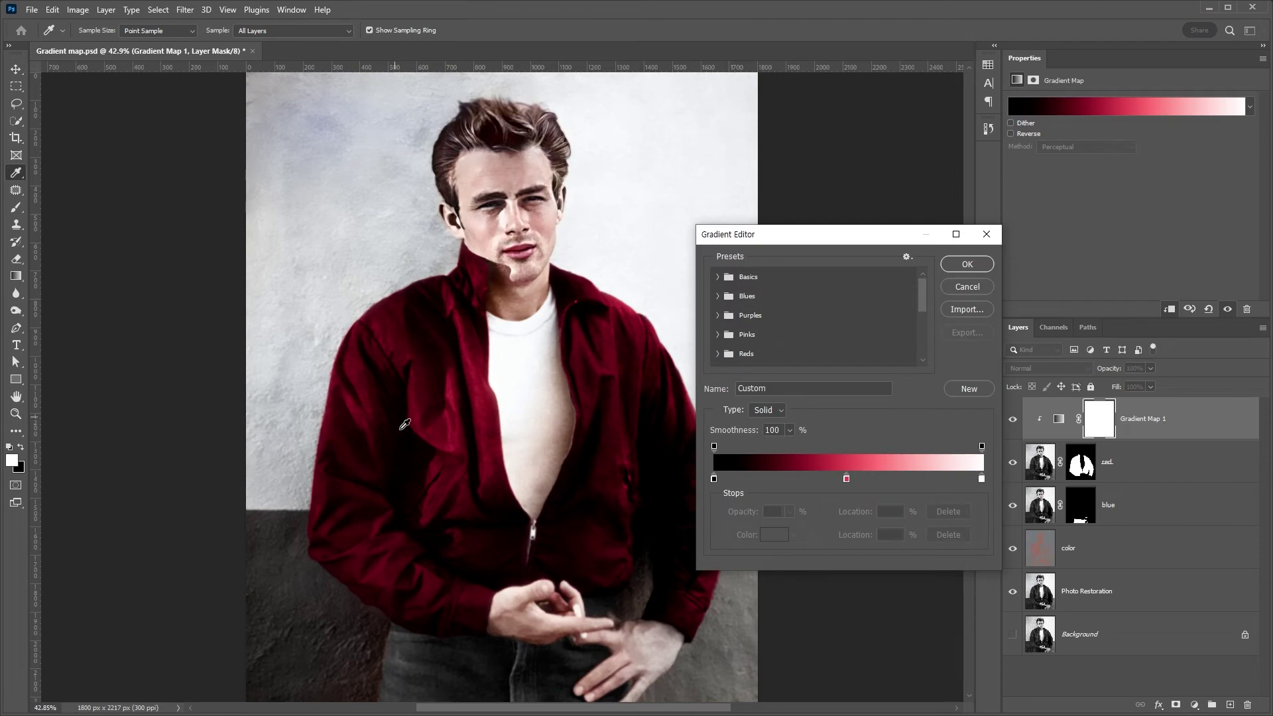
left_click(955, 285)
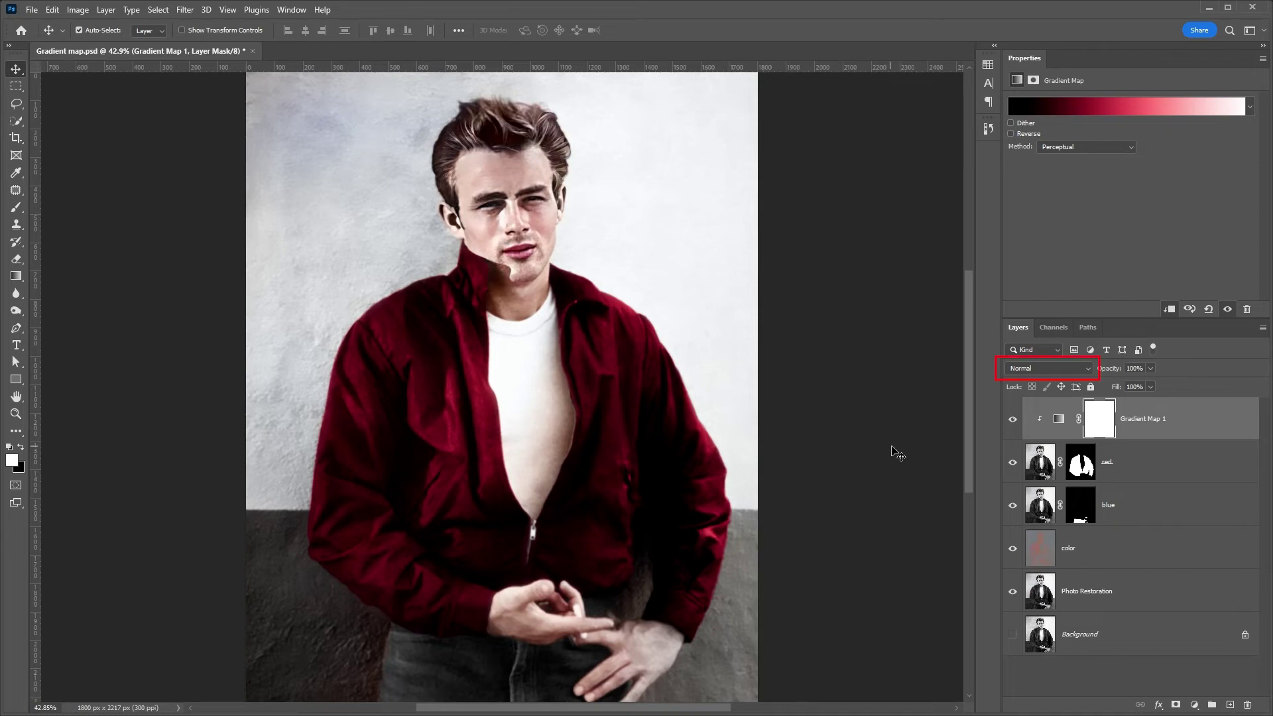
left_click(1060, 368)
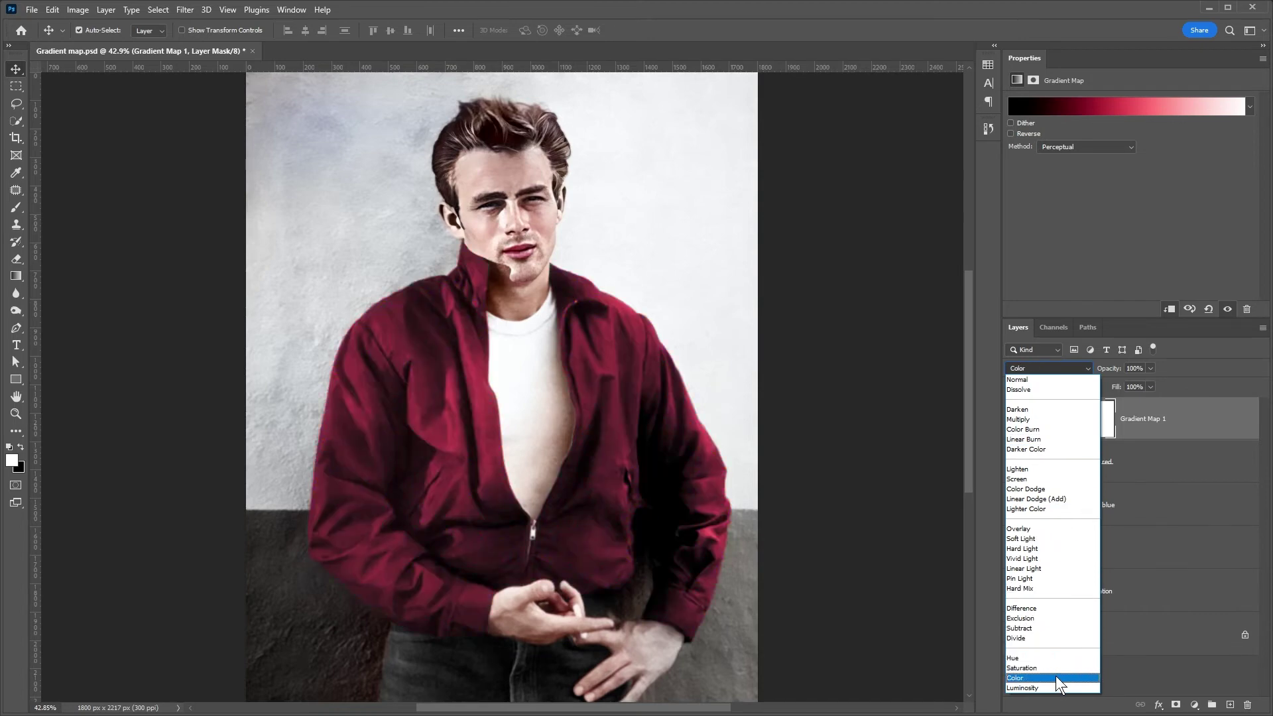
left_click(1055, 677)
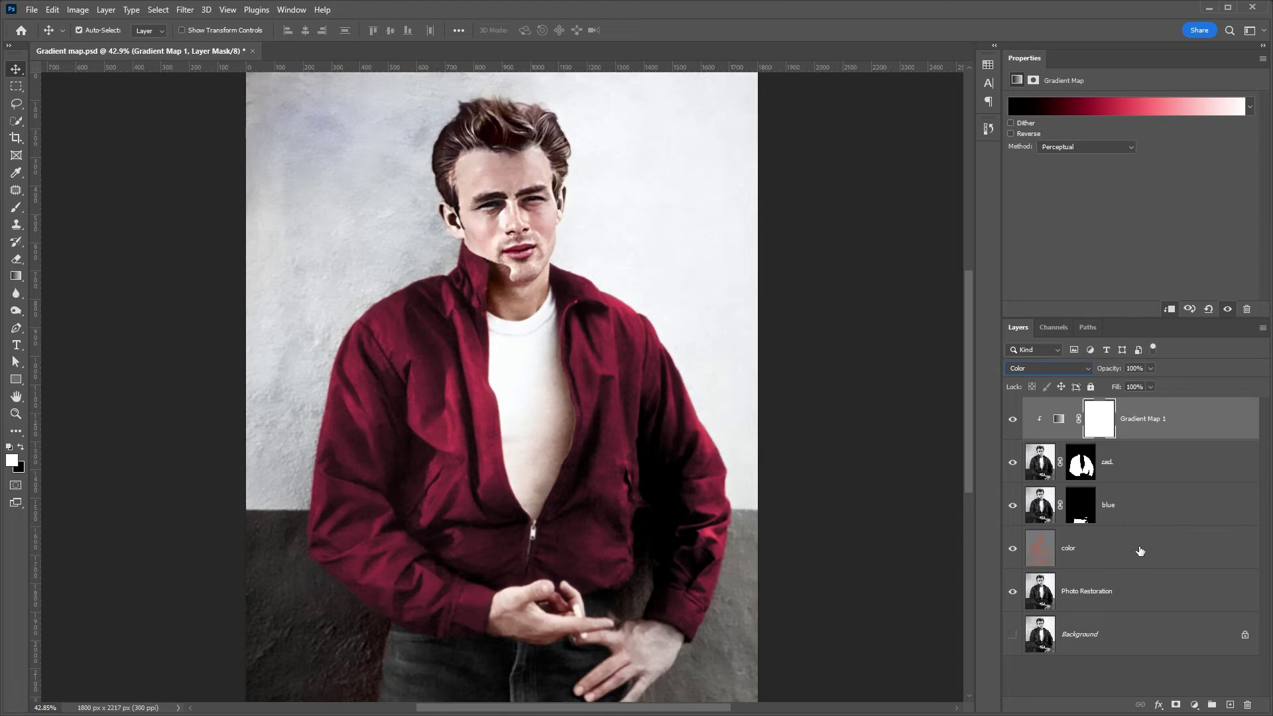
left_click(1184, 433)
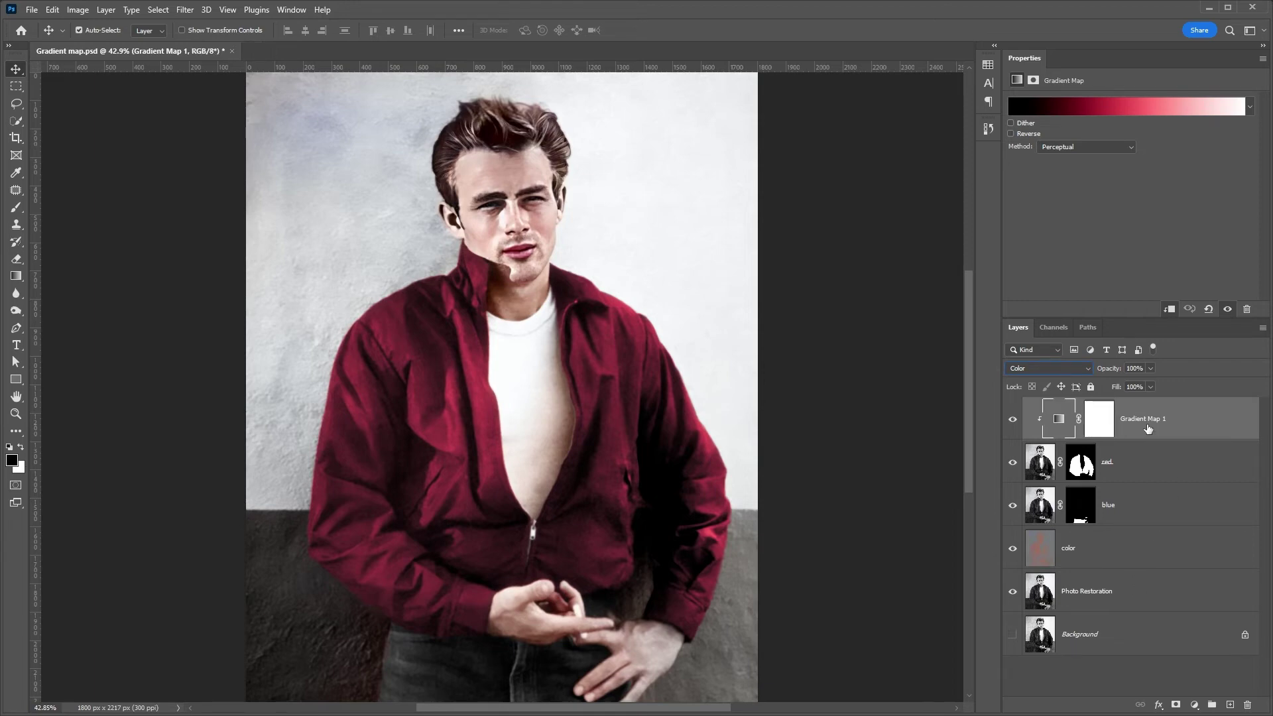
left_click(1059, 368)
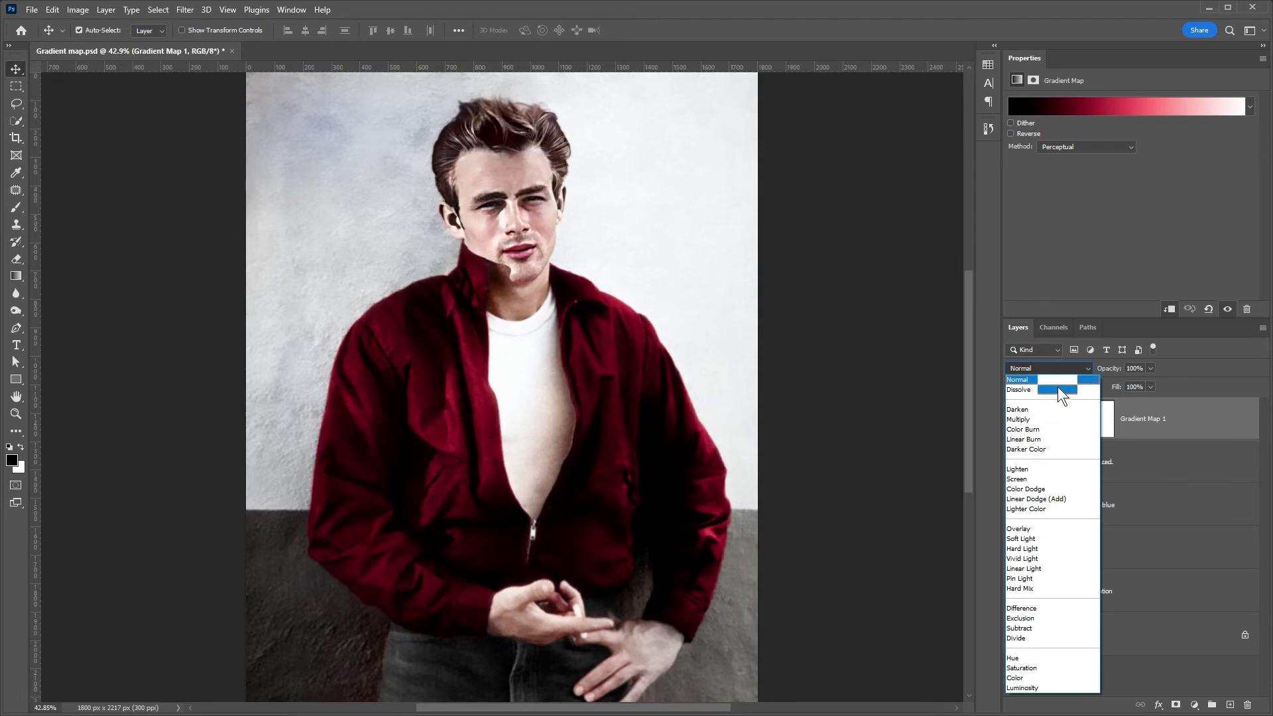
left_click(1054, 676)
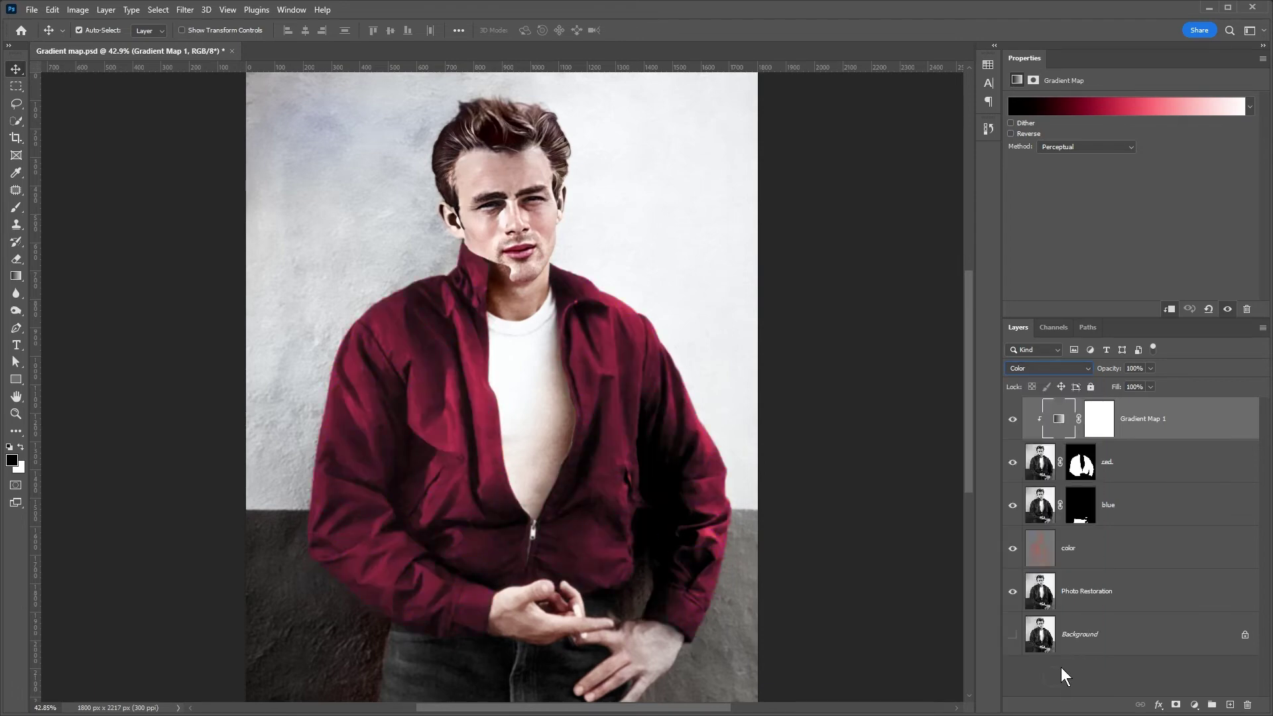
left_click(1179, 462)
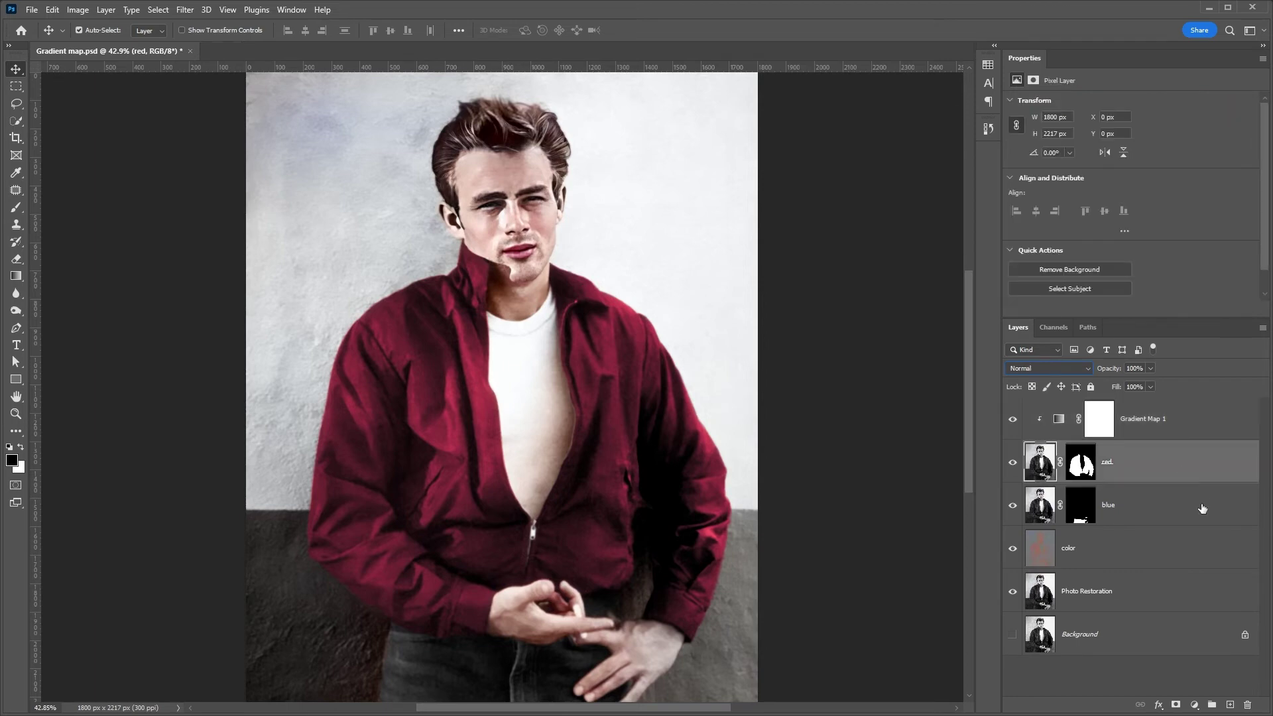
Duplicate Gradient Map 1, move the copy above the blue layer and clip it
left_click(1226, 424)
key("ctrl+j")
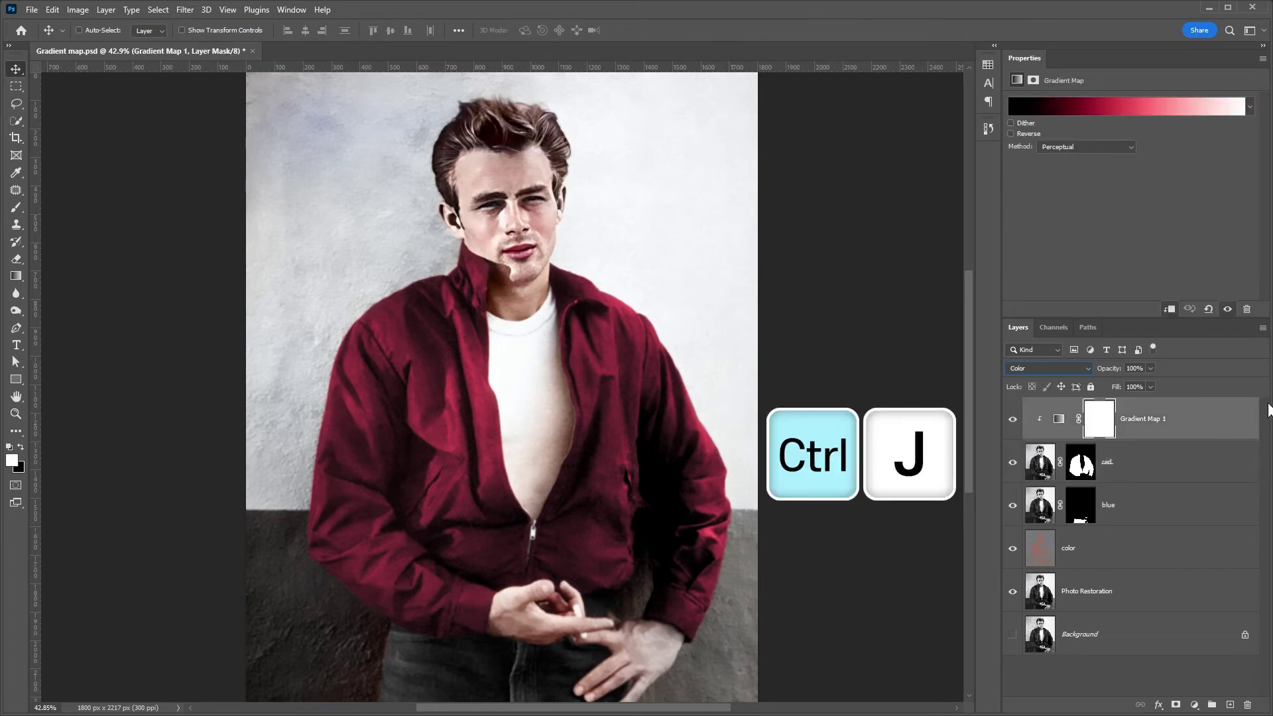
left_click_drag(1167, 431, 1133, 534)
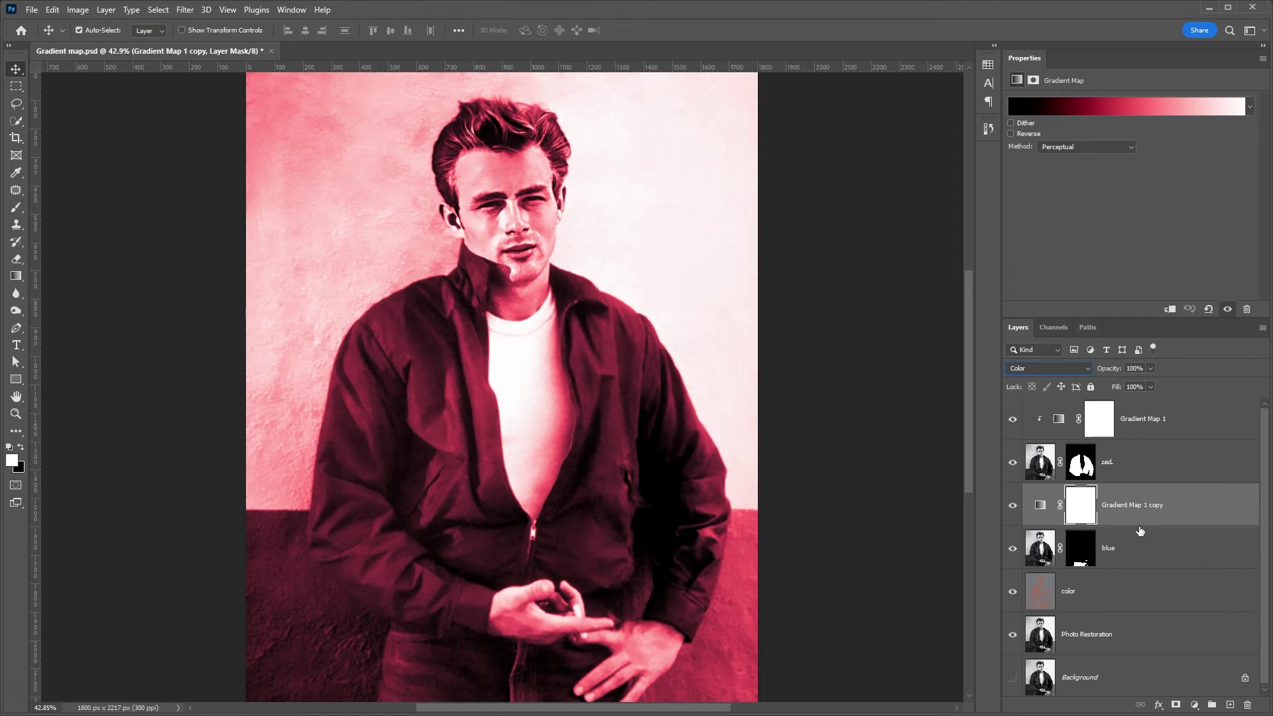
left_click(1139, 528, "alt")
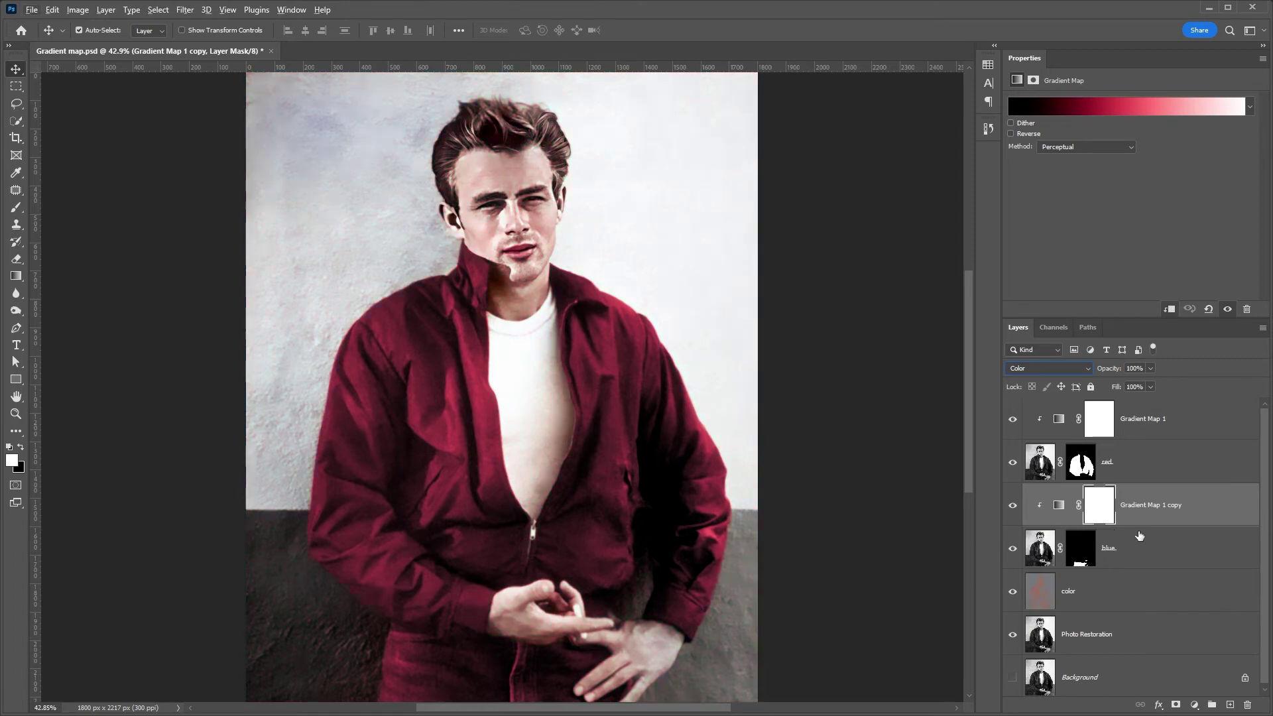
left_click(1061, 508)
Change the copy's middle stop to blue 4053a6 so the jeans turn blue
left_click(1129, 106)
left_click(846, 478)
double_click(846, 478)
type("4845c3")
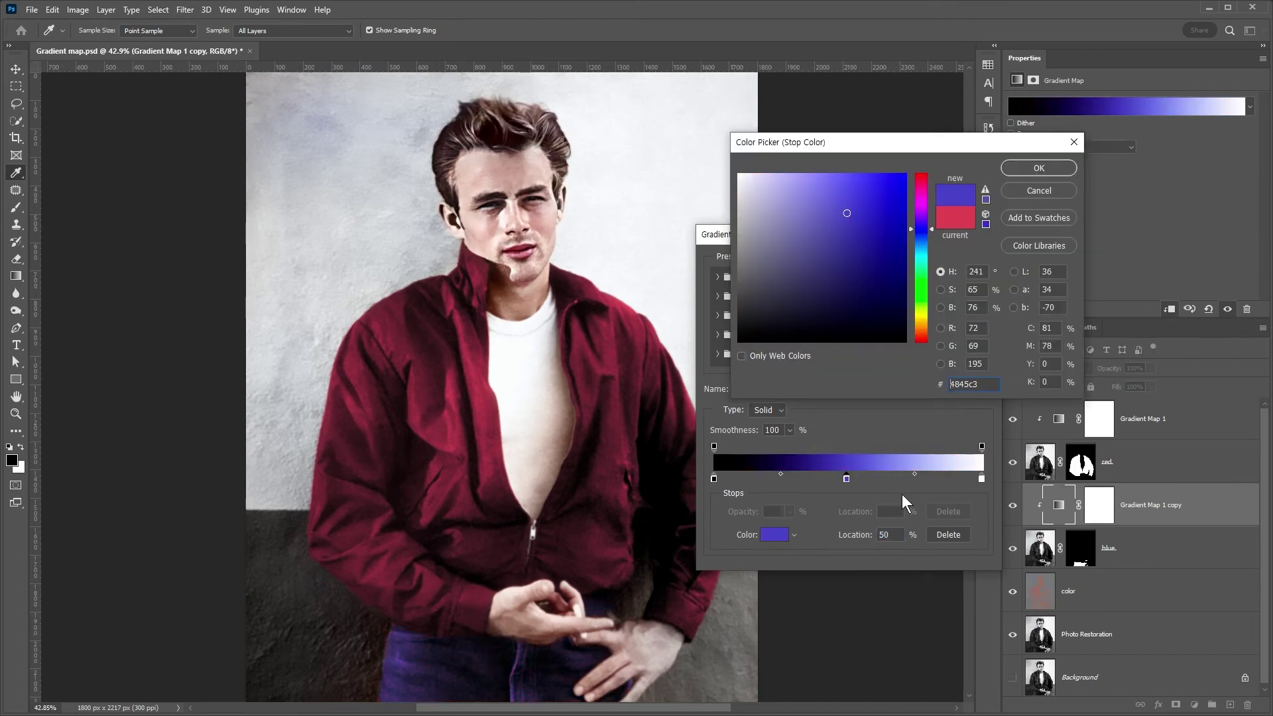
left_click(1035, 169)
left_click(977, 267)
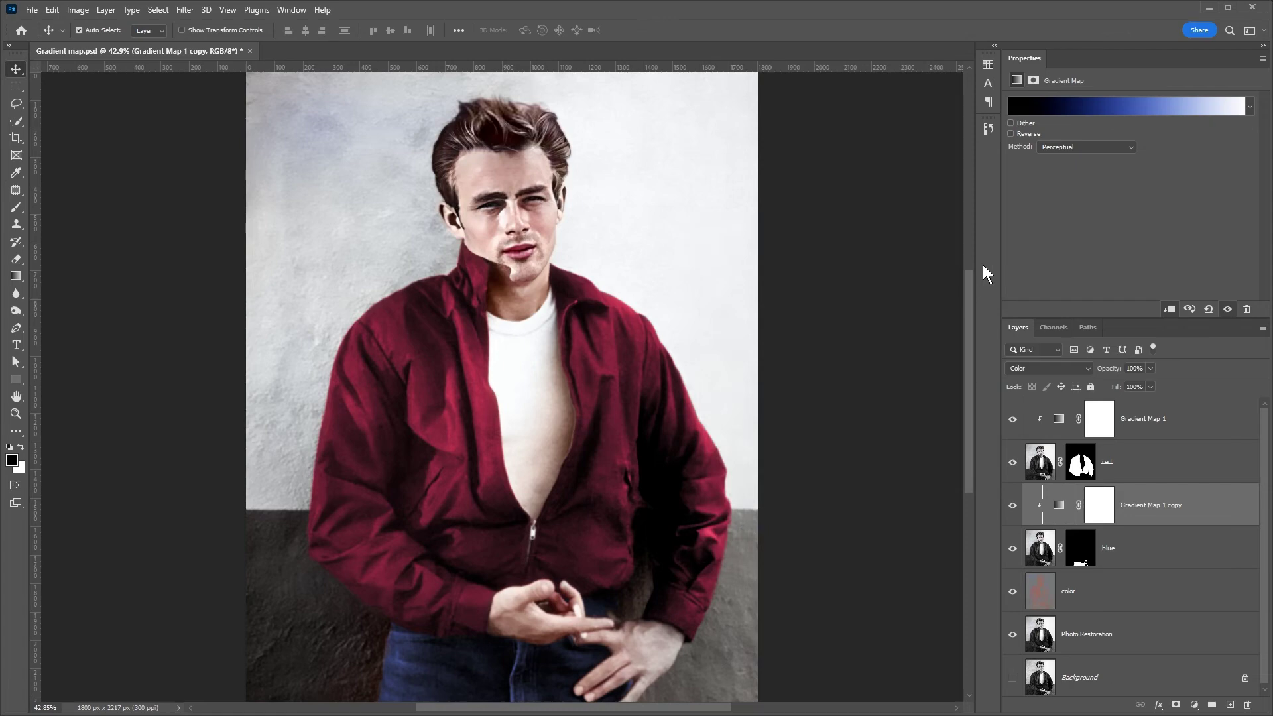
left_click(1061, 423)
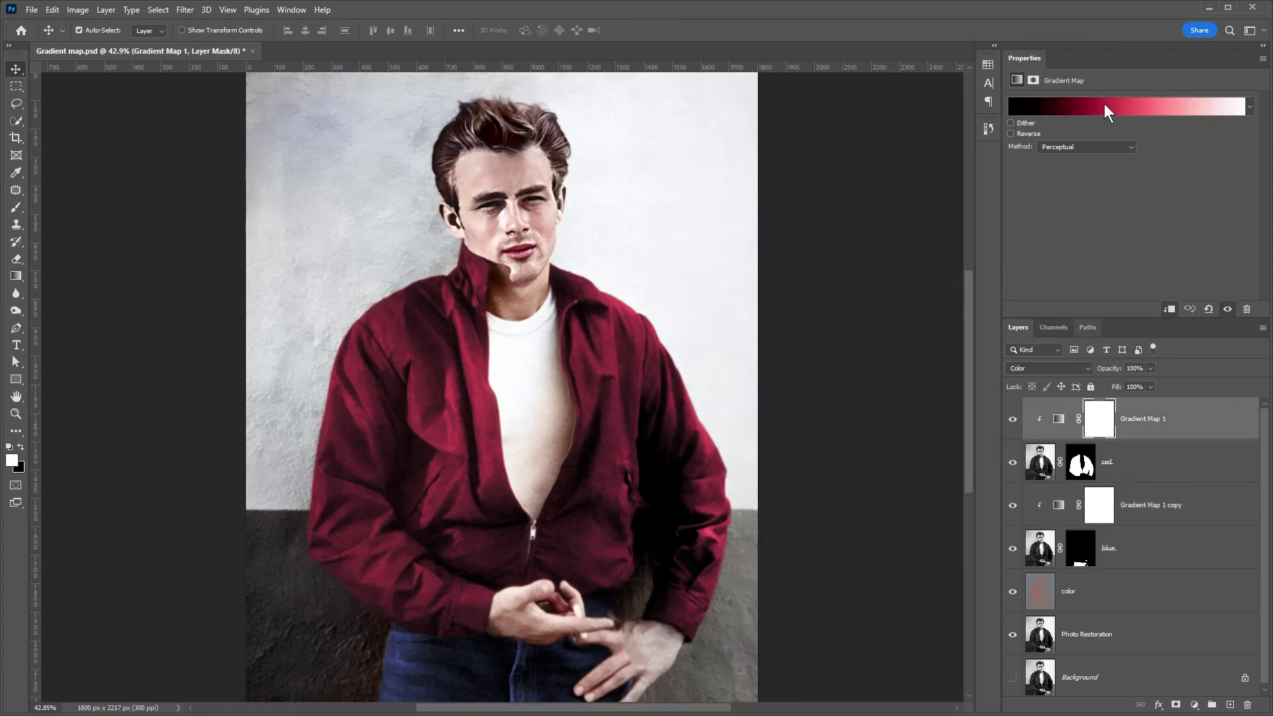
Move the black-to-red midpoint of Gradient Map 1 toward the dark end, to 40%
left_click(1127, 106)
left_click(846, 478)
left_click(781, 475)
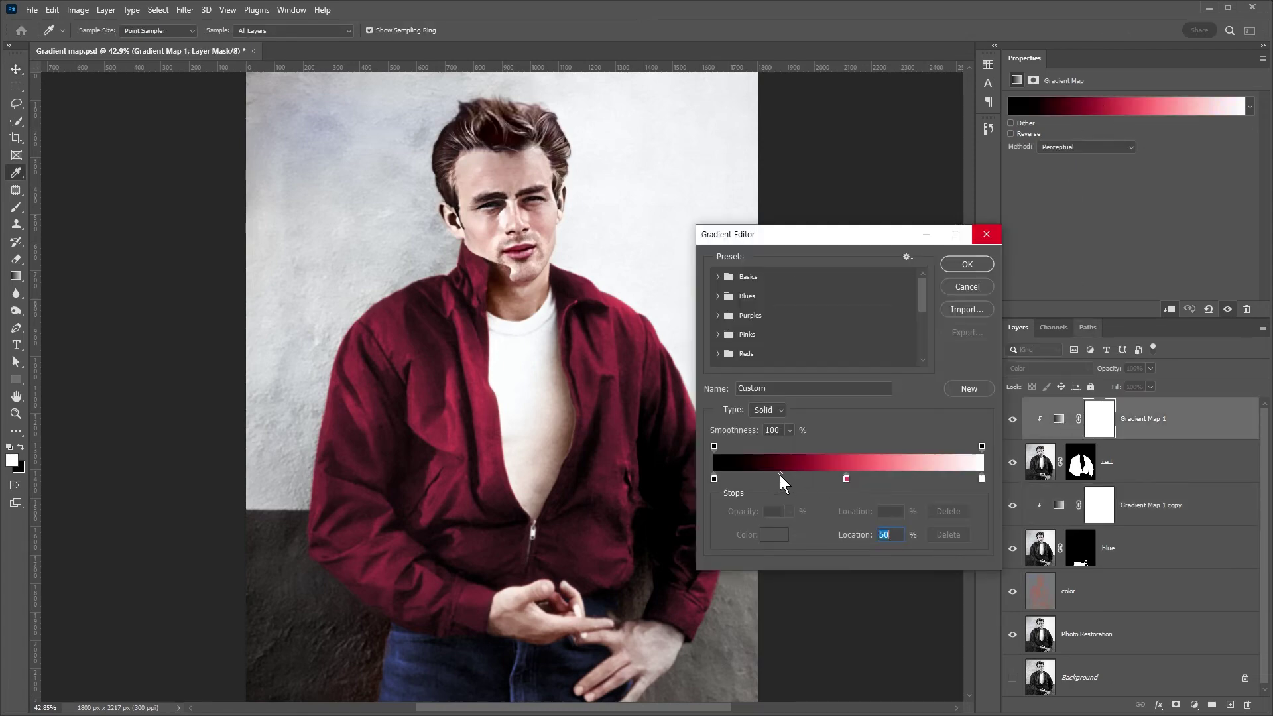
left_click_drag(780, 472, 754, 474)
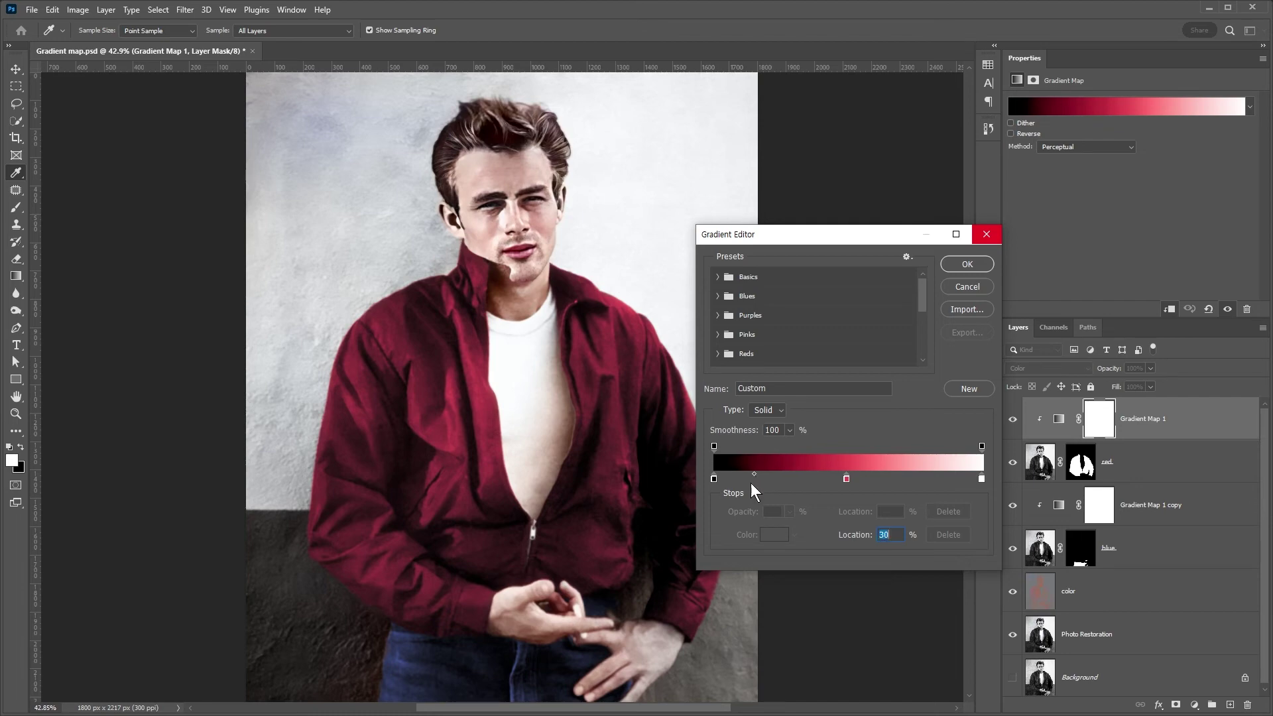
type("0")
Tint the gradient's white end stop light pink and apply the edit
left_click(981, 478)
left_click(779, 536)
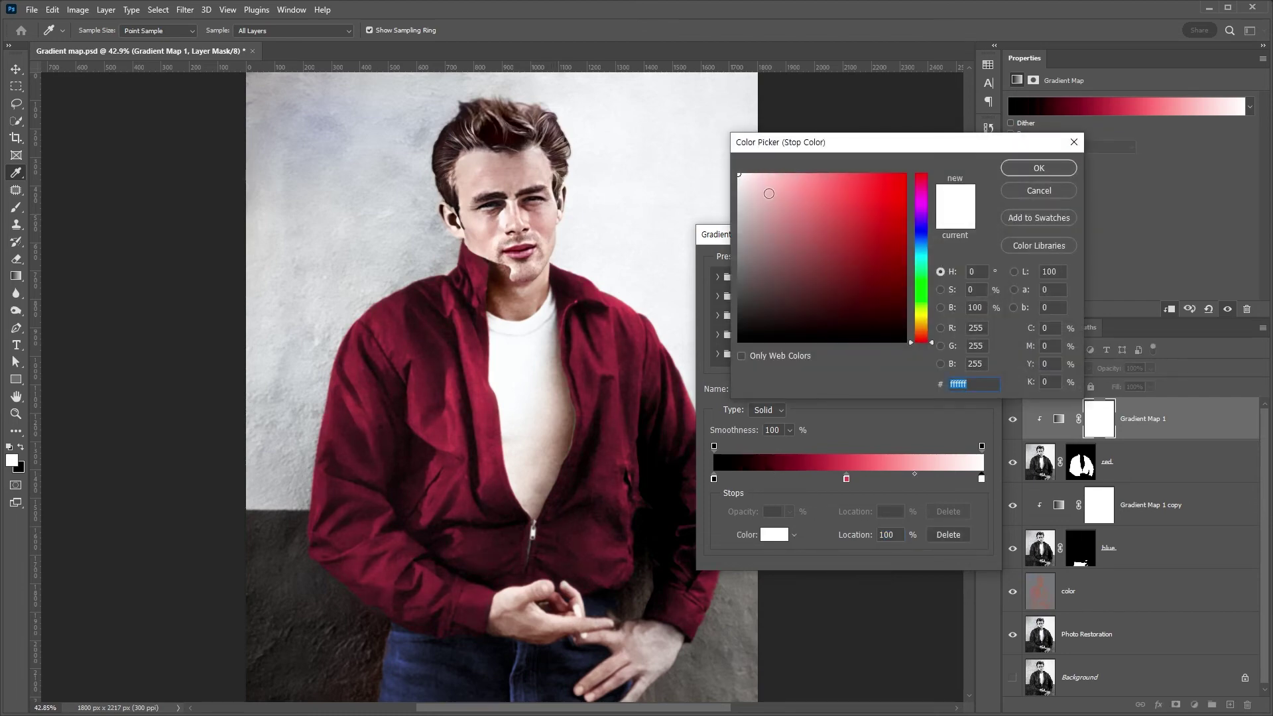
left_click(756, 179)
left_click(1038, 167)
left_click(965, 265)
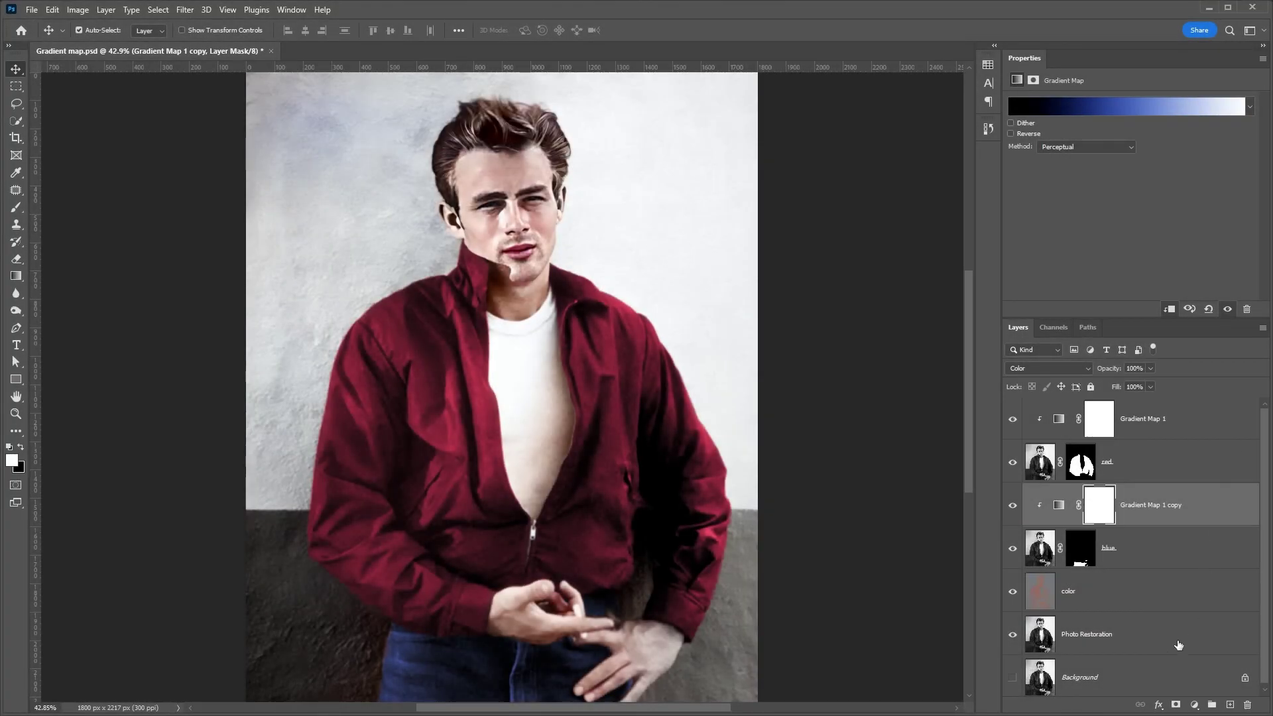
left_click(1171, 643)
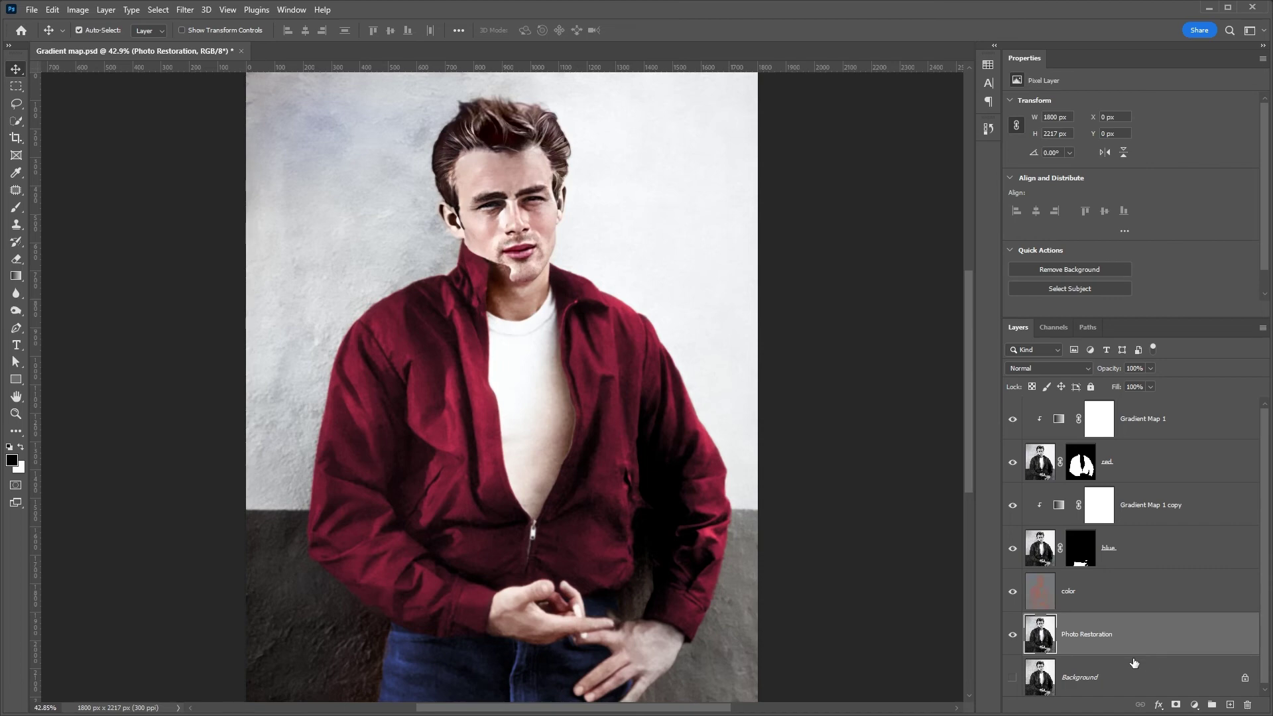
Add a top-level Gradient Map 2 using the Oranges > Orange_01 preset
left_click(1194, 705)
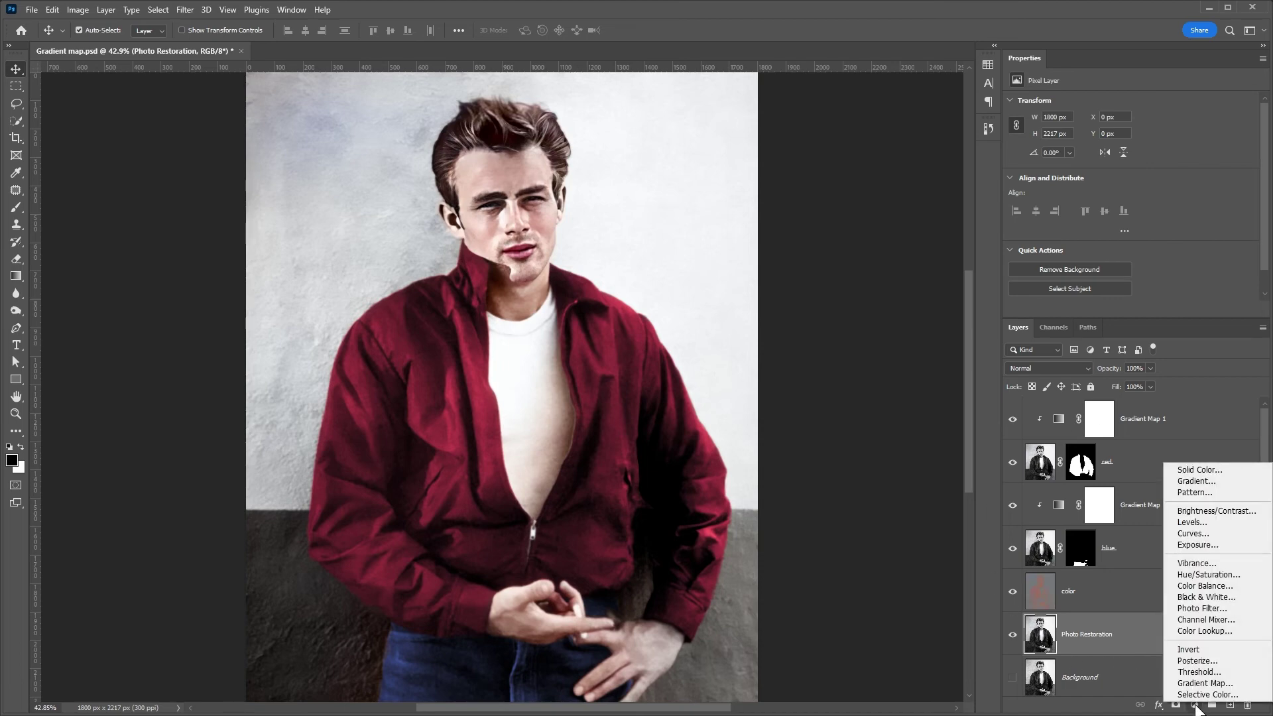
left_click(1187, 686)
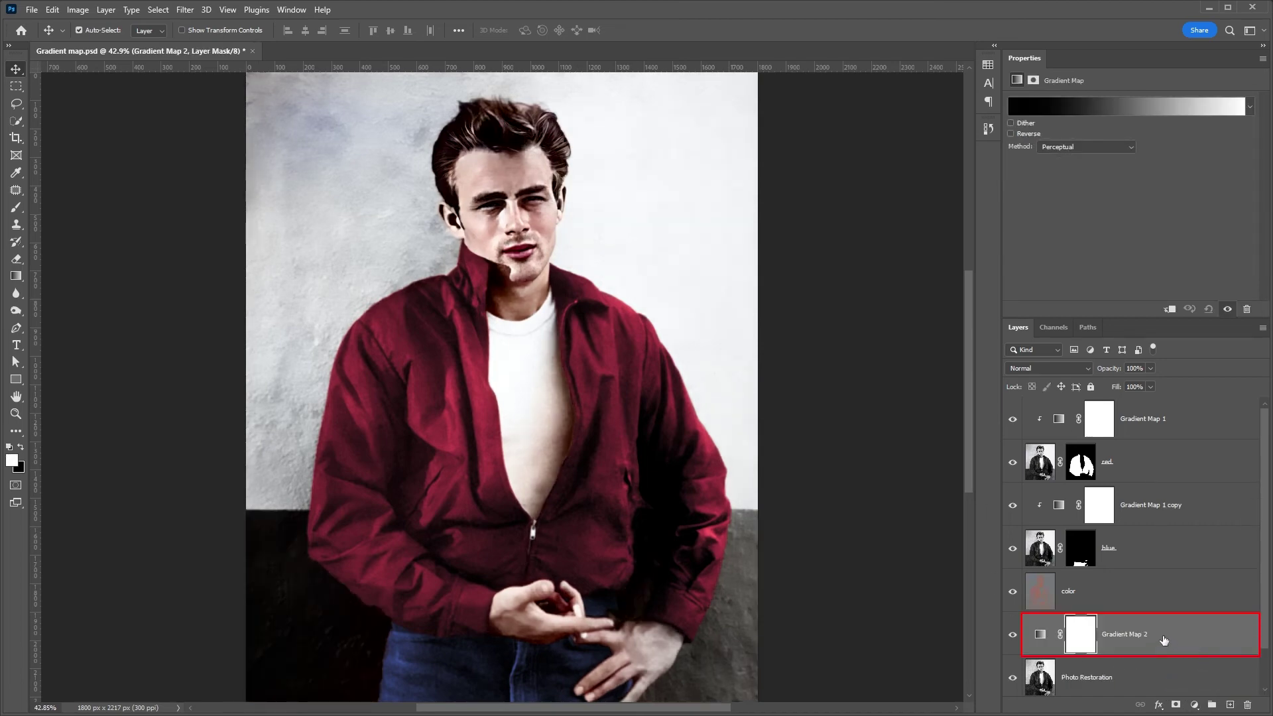
key("ctrl+shift+bracketright")
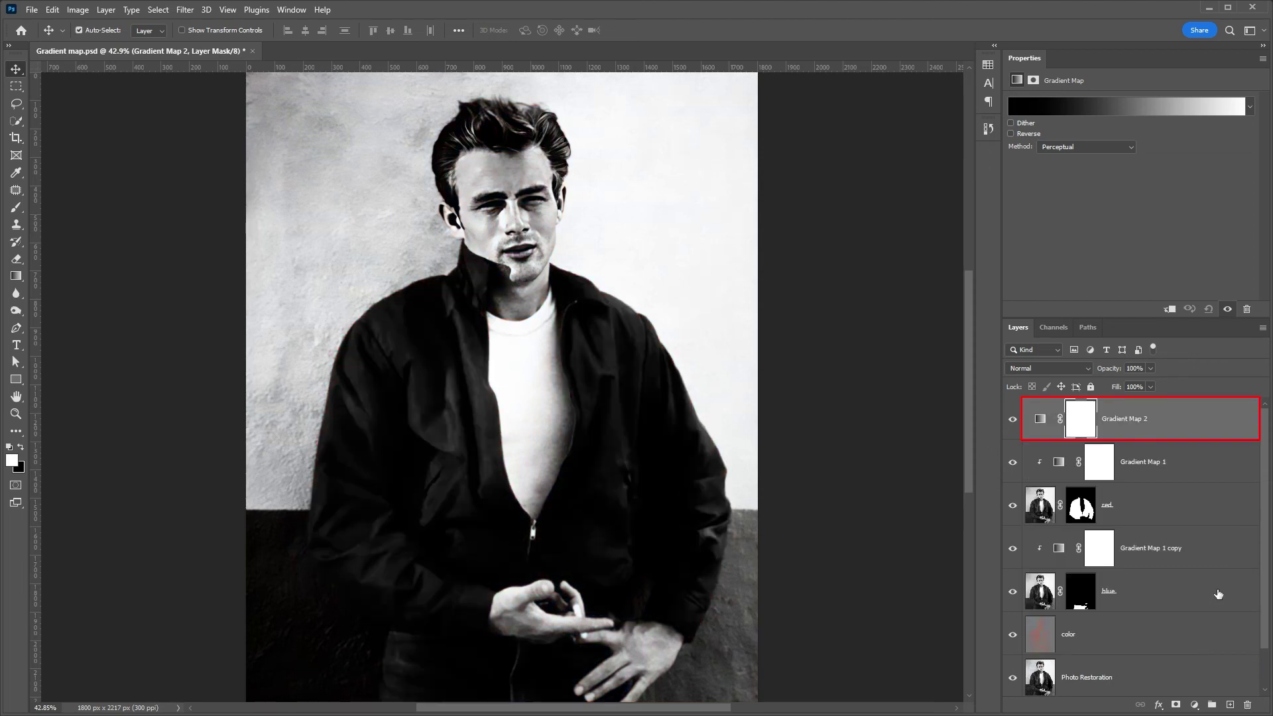
left_click(1105, 106)
left_click(717, 276)
left_click(717, 317)
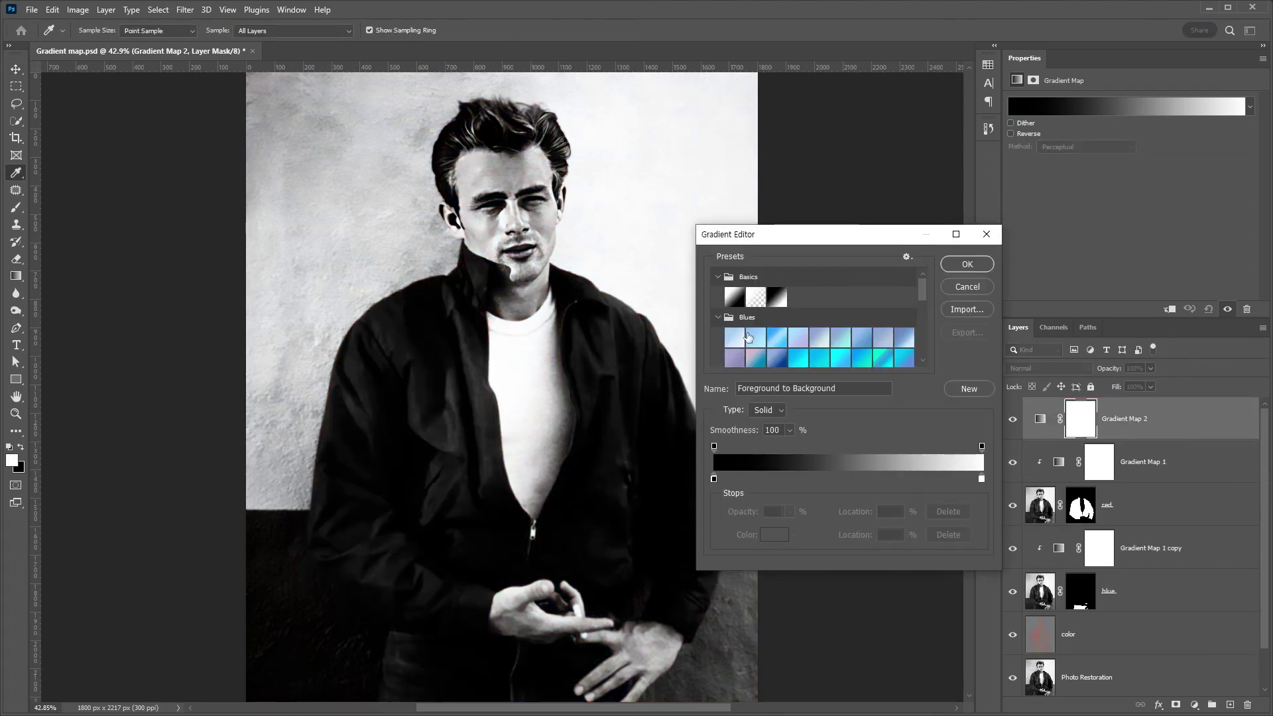
left_click(733, 338)
left_click_drag(926, 299, 924, 329)
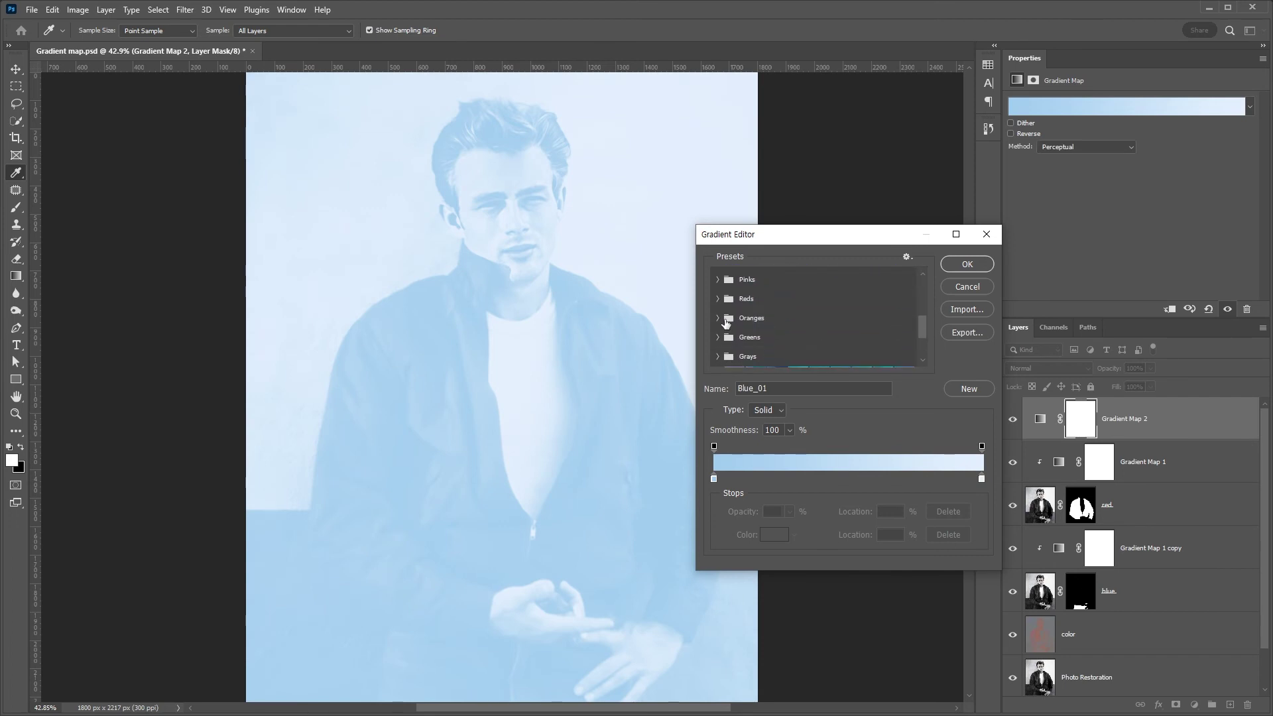
left_click(717, 317)
left_click(734, 338)
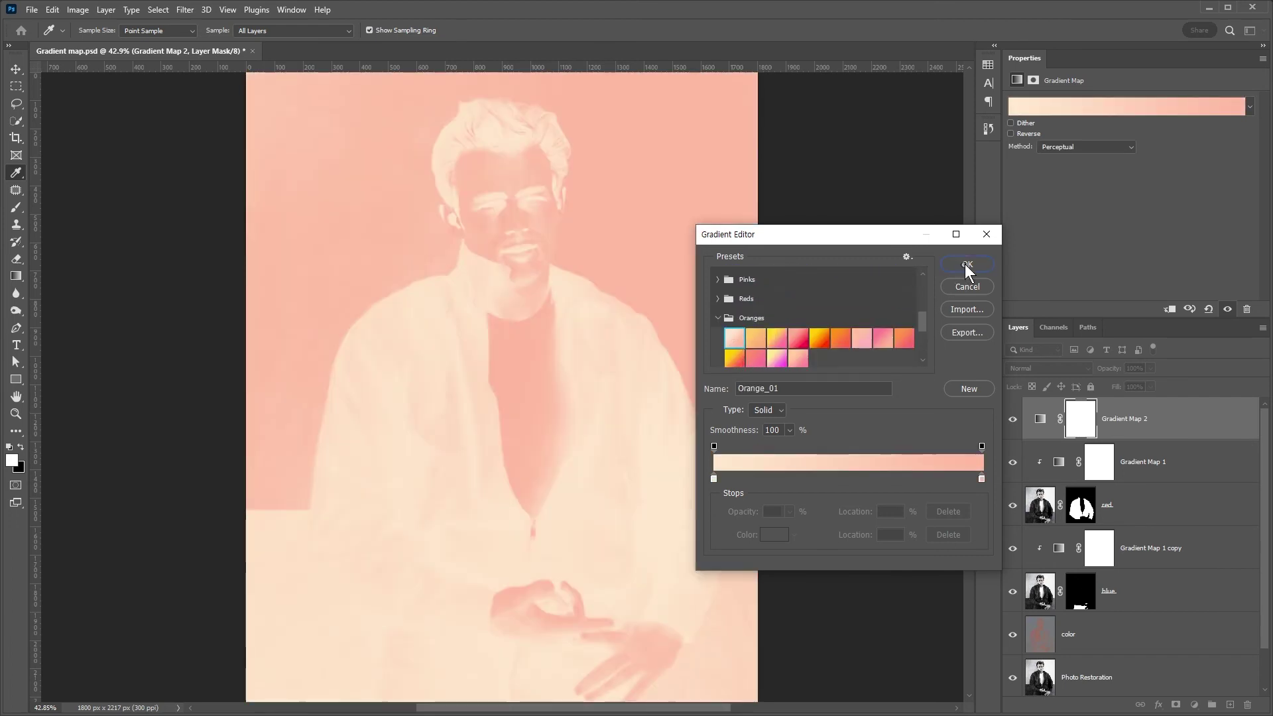
left_click(966, 264)
Set the orange map to 10% opacity in Soft Light, then hide it to compare
left_click(1138, 368)
type("10")
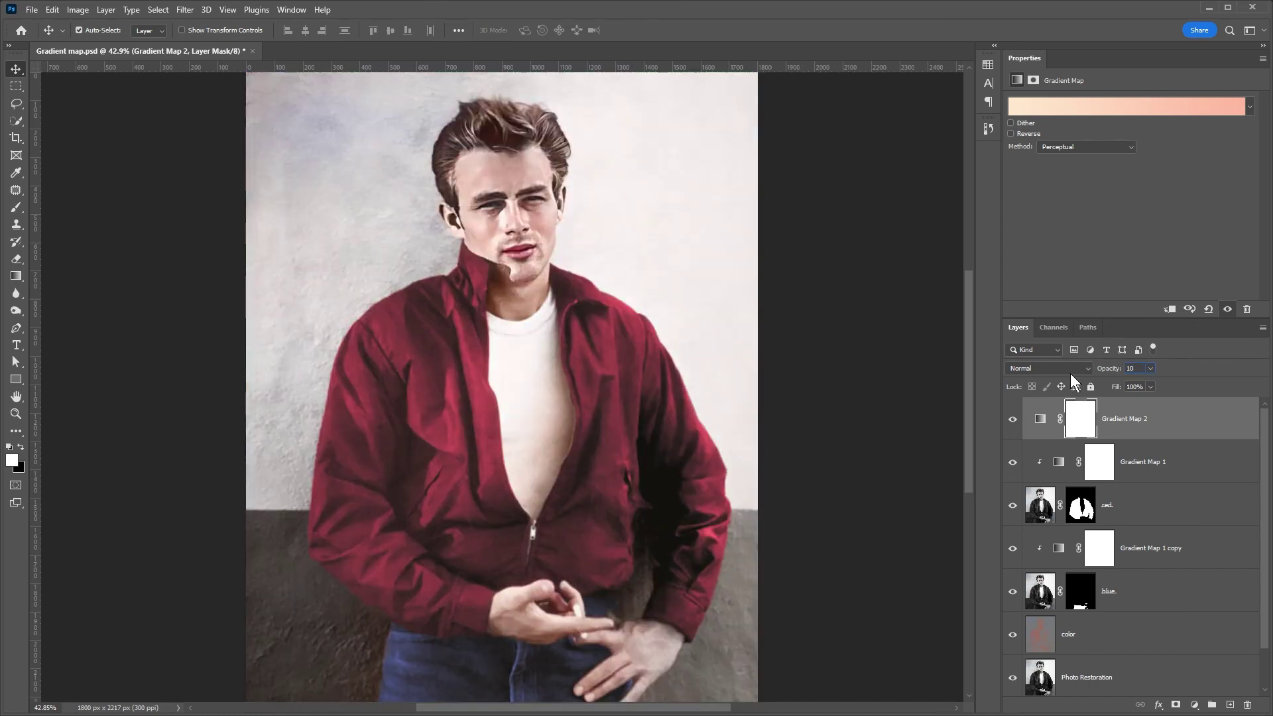
left_click(1079, 370)
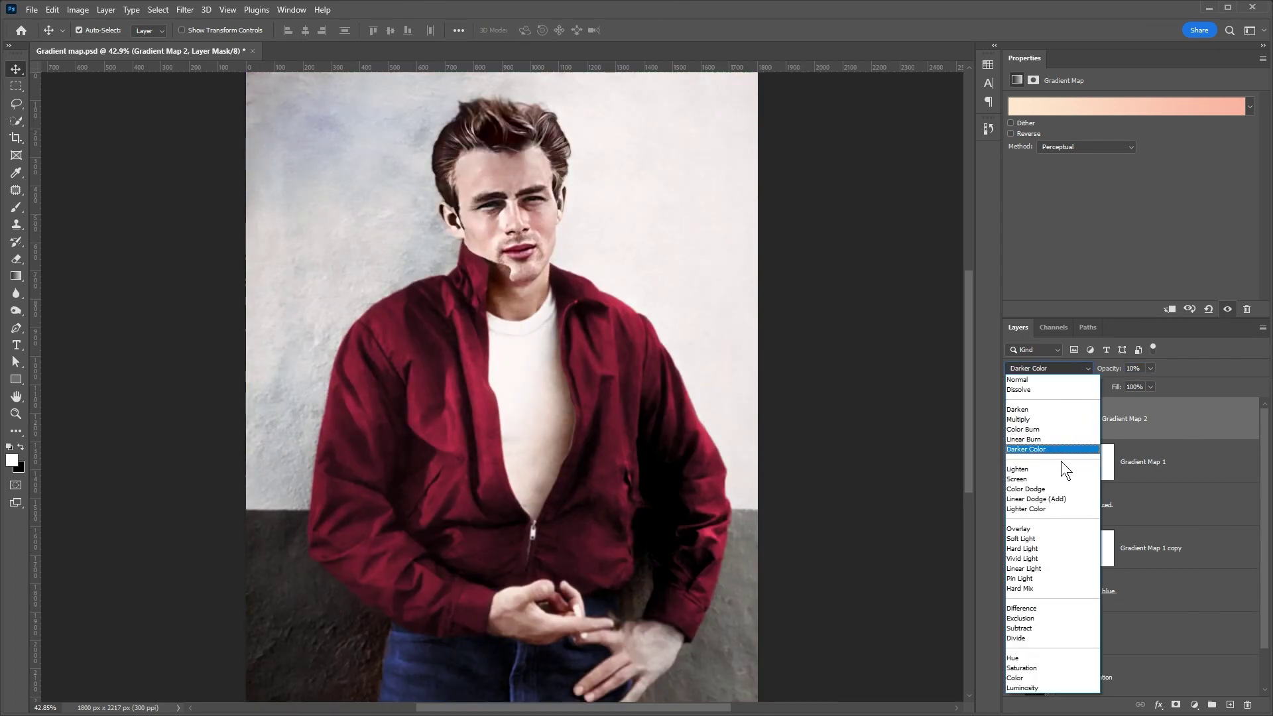
left_click(1038, 538)
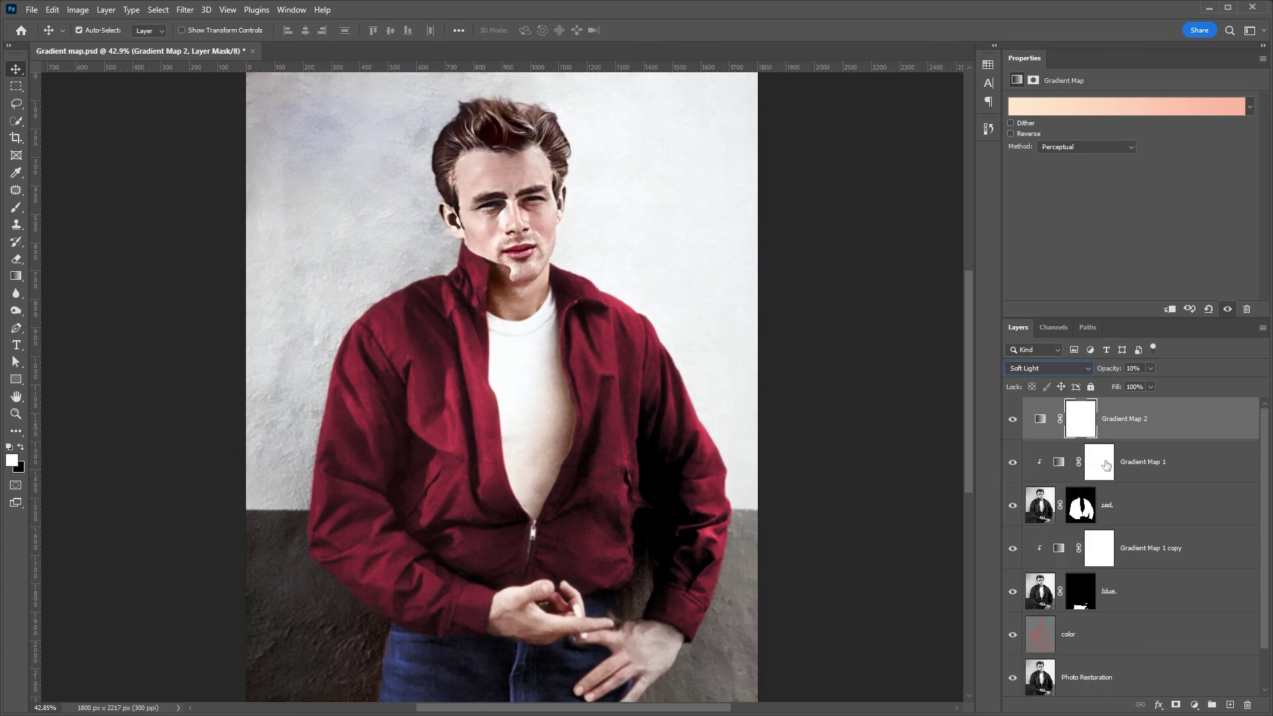
left_click(1012, 419)
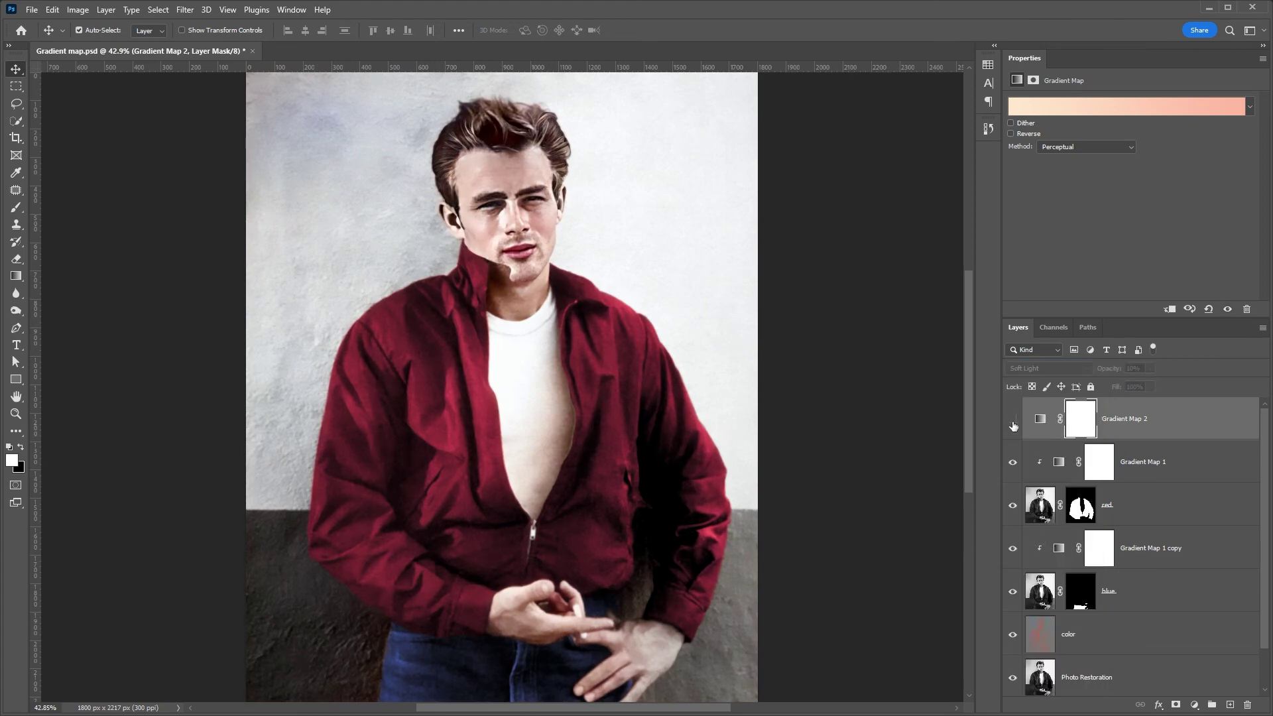